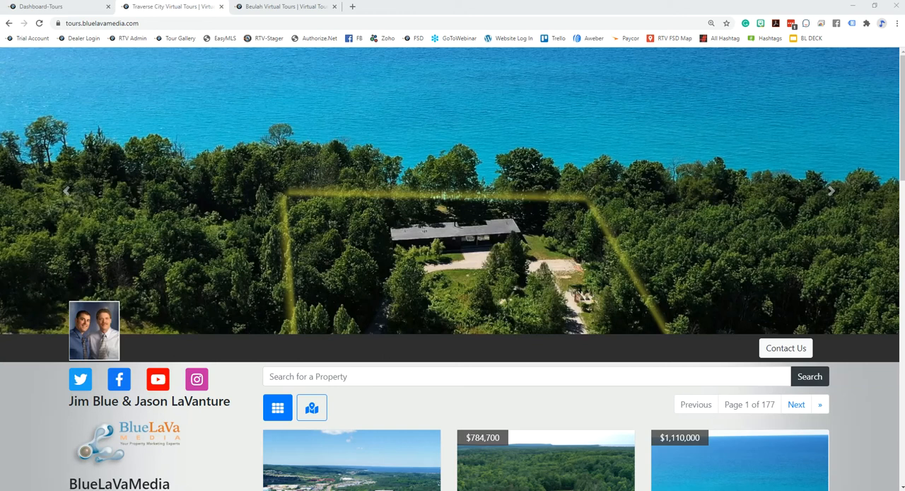
Advance the Traverse City tour gallery's banner slideshow and look over the management dashboard and the Beulah tour gallery
left_click(825, 192)
left_click(826, 191)
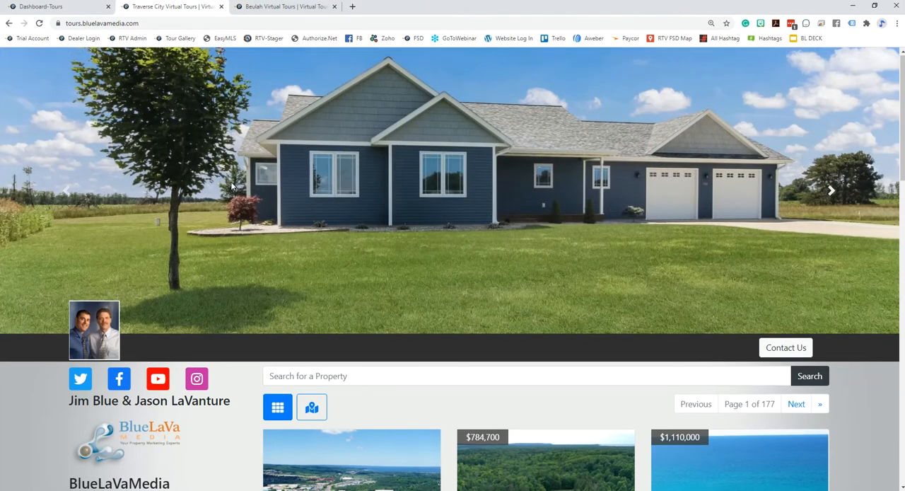
left_click(275, 9)
left_click(90, 6)
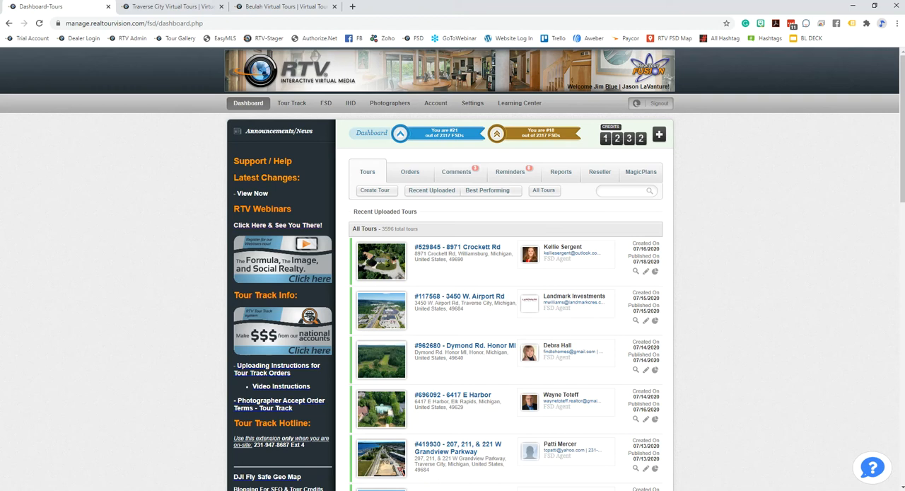
left_click(283, 7)
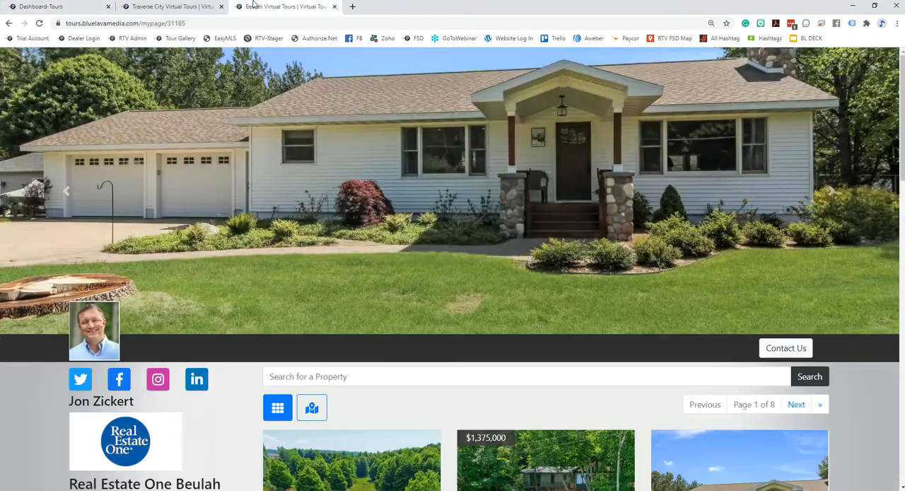
left_click(206, 9)
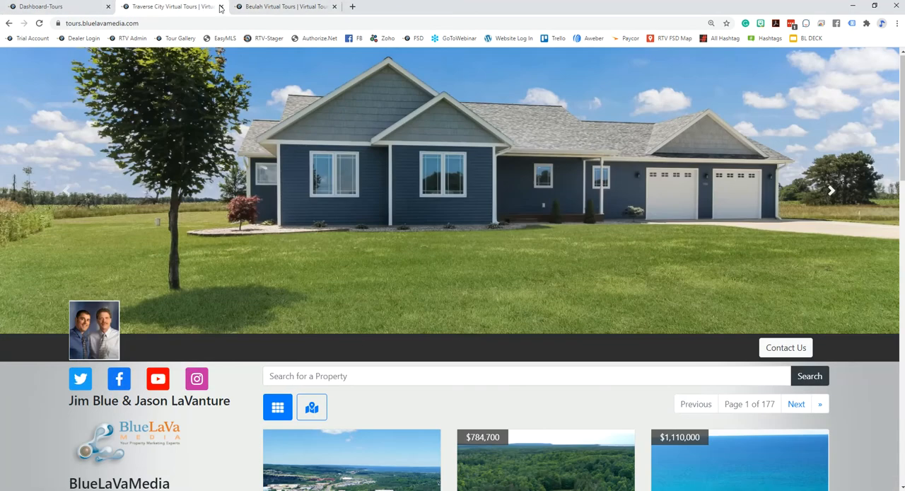
scroll(582, 335, "down", 2)
scroll(583, 340, "down", 1)
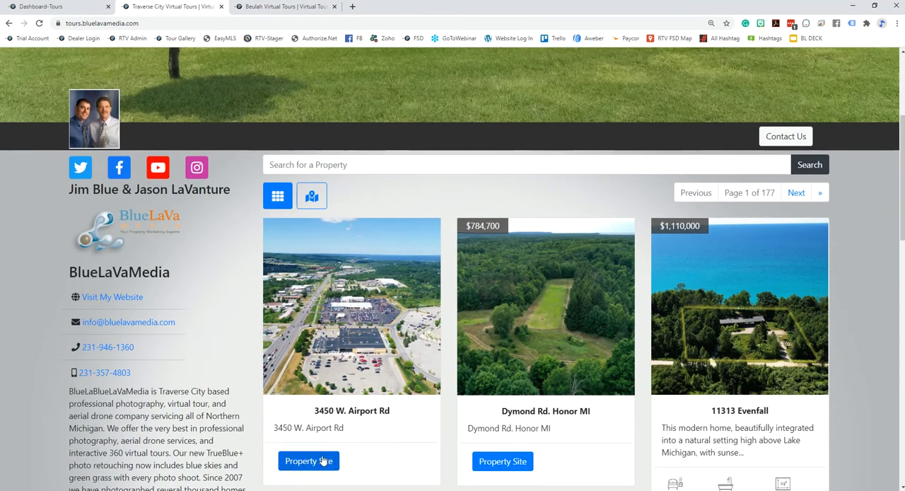
left_click(322, 461)
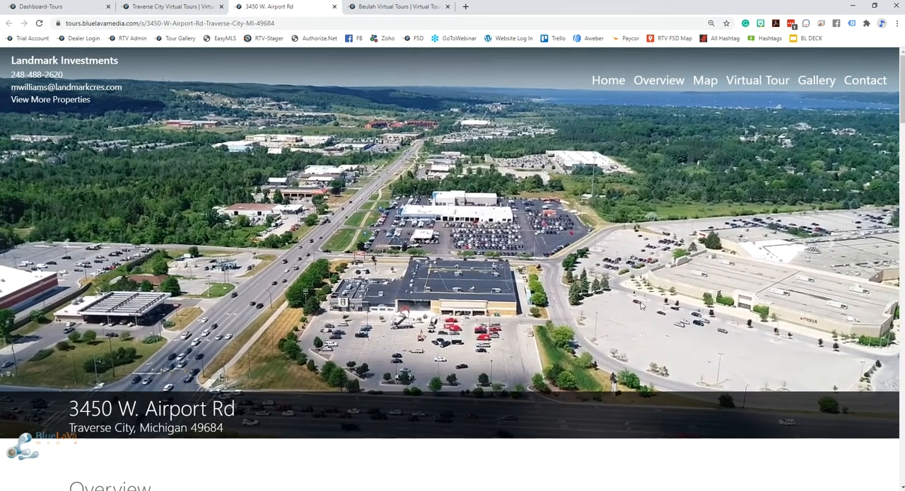
scroll(675, 350, "down", 10)
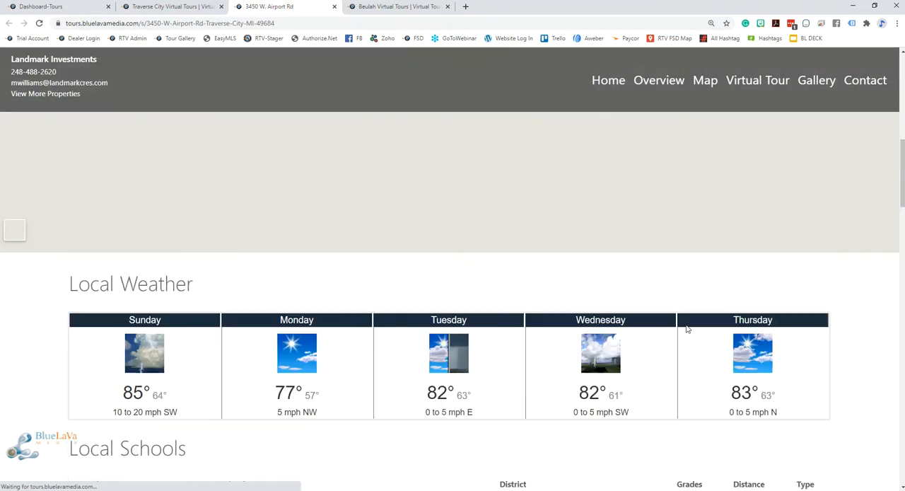
scroll(684, 334, "down", 8)
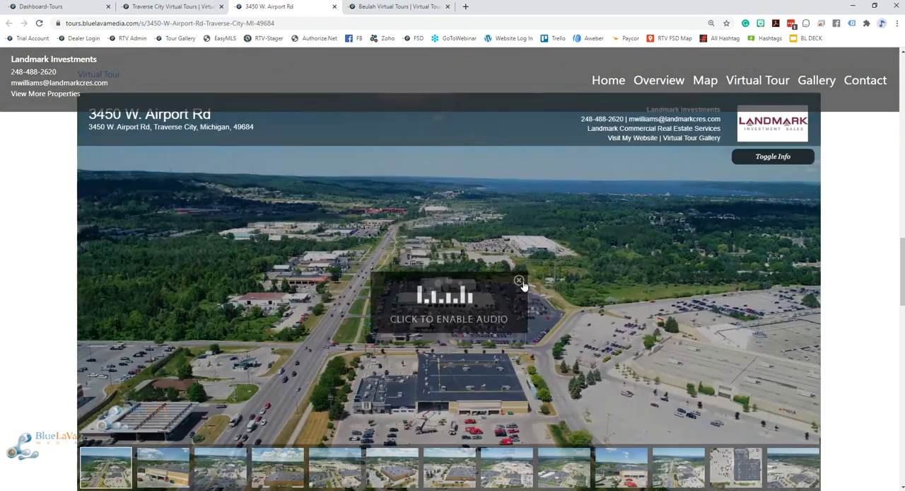
left_click(519, 282)
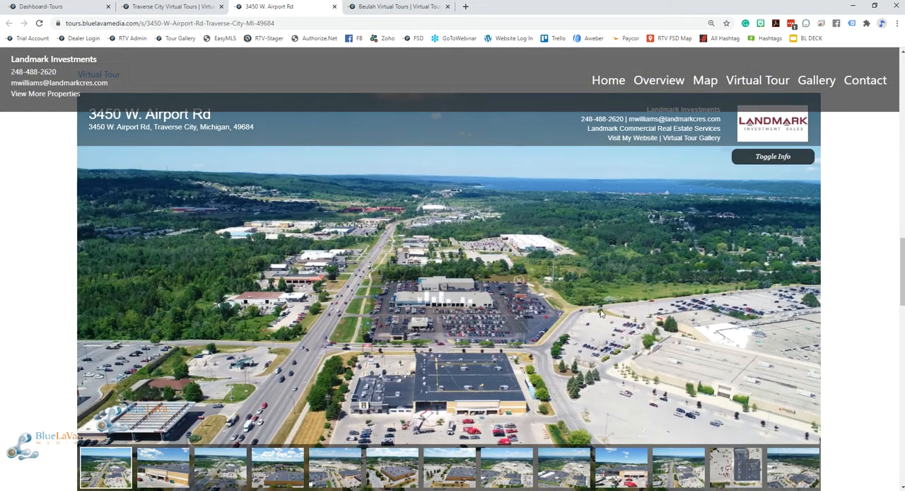
scroll(834, 318, "down", 3)
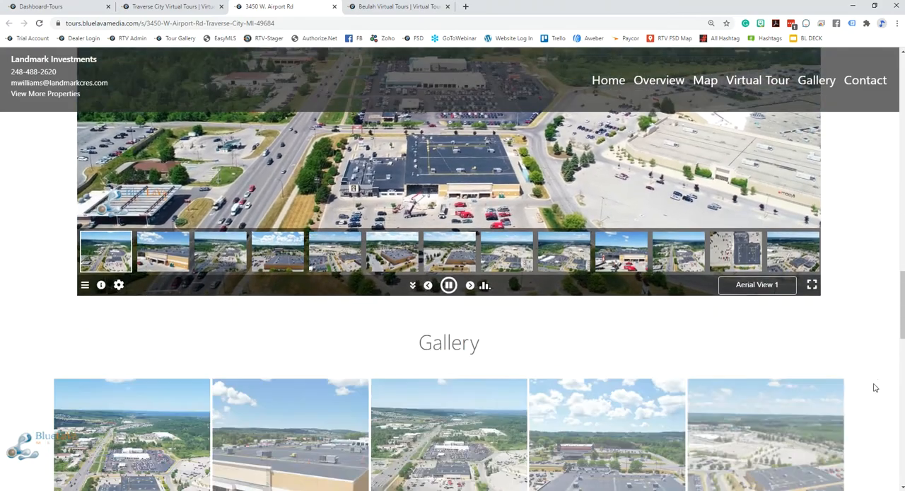
scroll(857, 380, "down", 2)
scroll(857, 380, "up", 6)
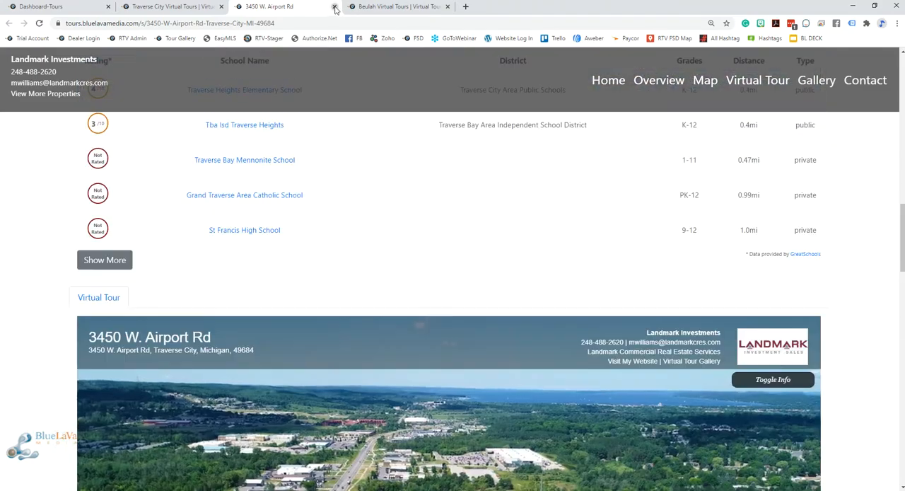
left_click(334, 7)
scroll(666, 371, "down", 4)
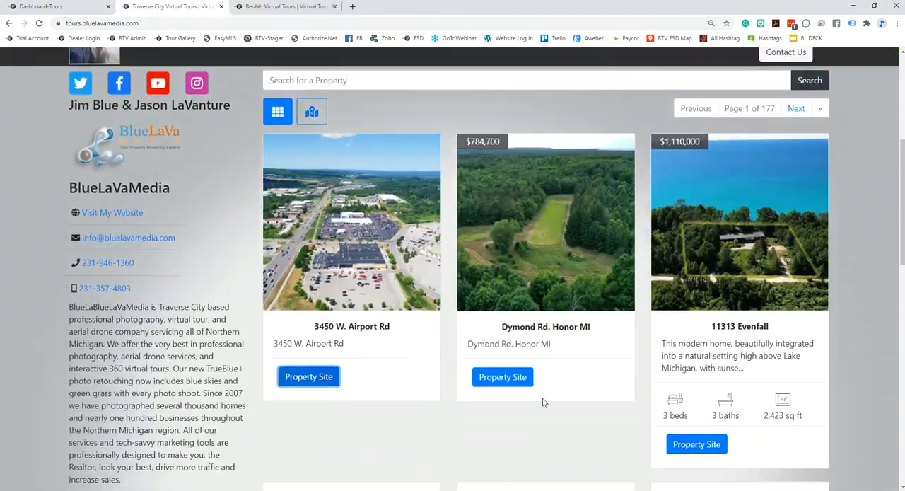
left_click(697, 421)
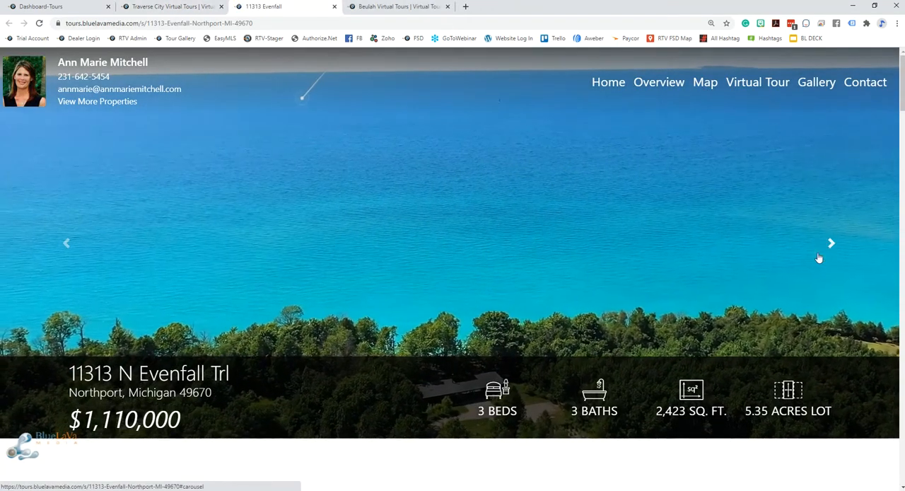
scroll(786, 384, "down", 15)
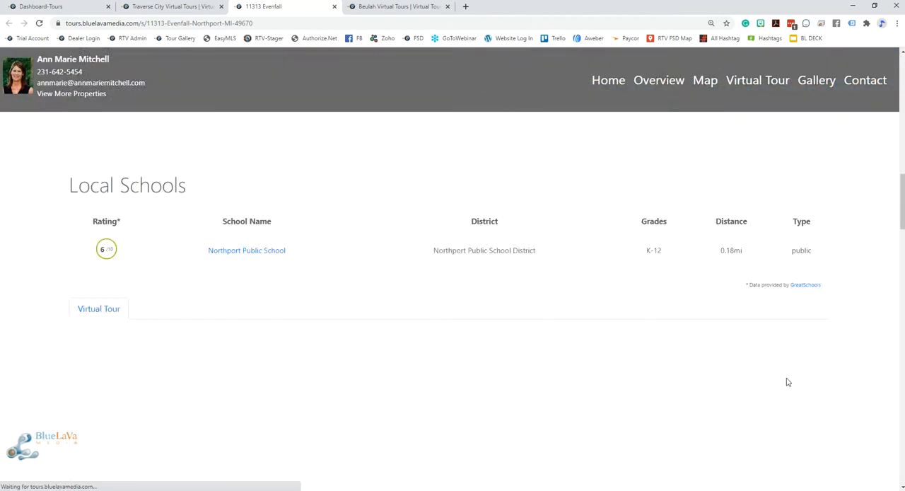
scroll(785, 380, "up", 2)
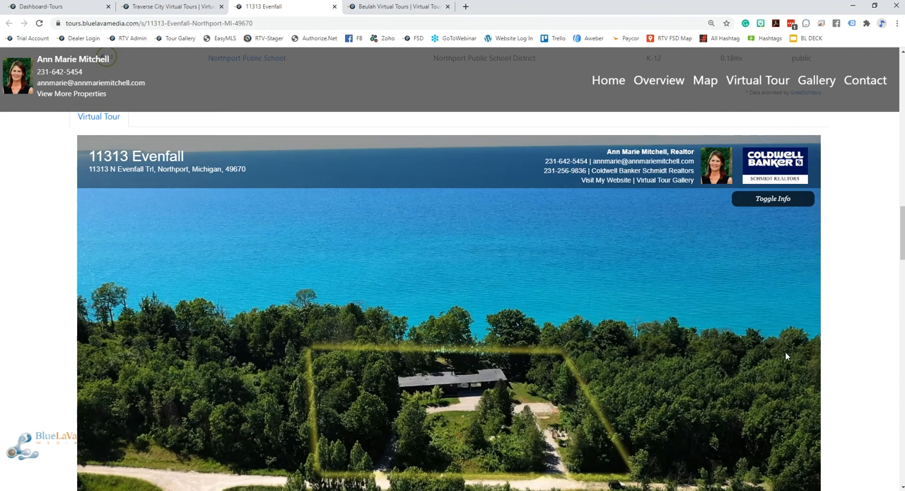
scroll(835, 381, "down", 2)
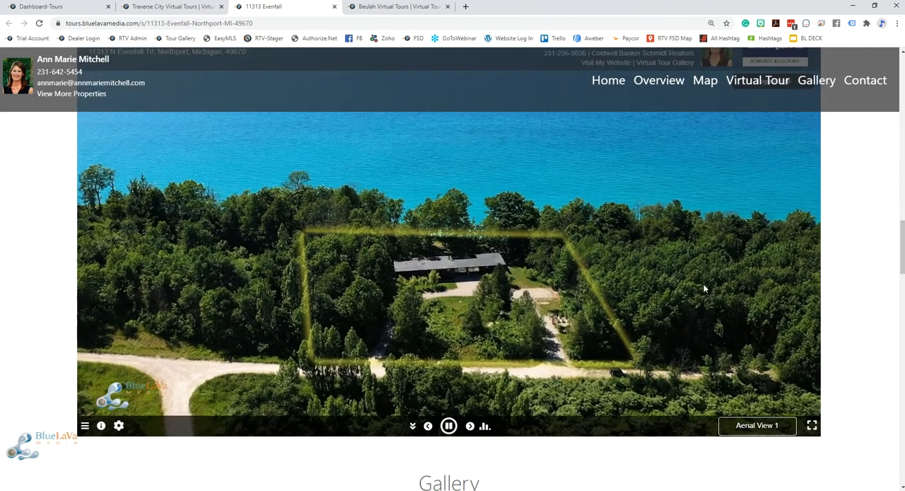
scroll(830, 394, "up", 1)
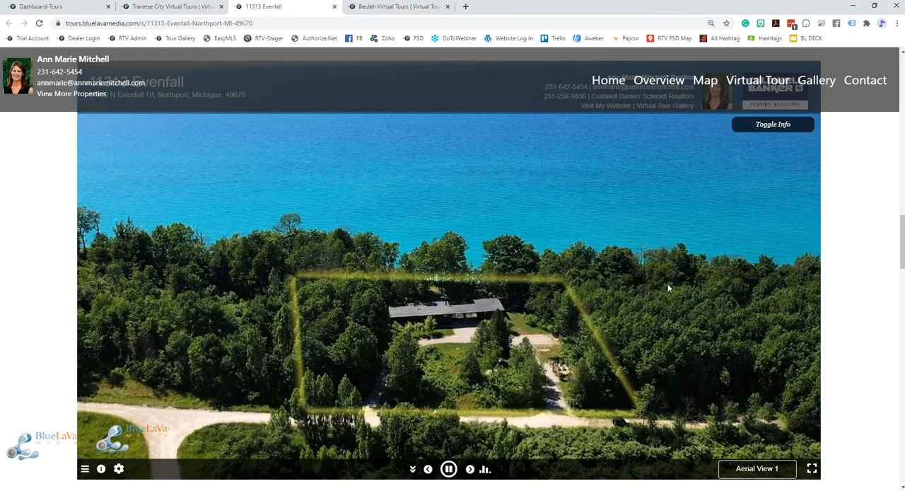
scroll(827, 340, "up", 10)
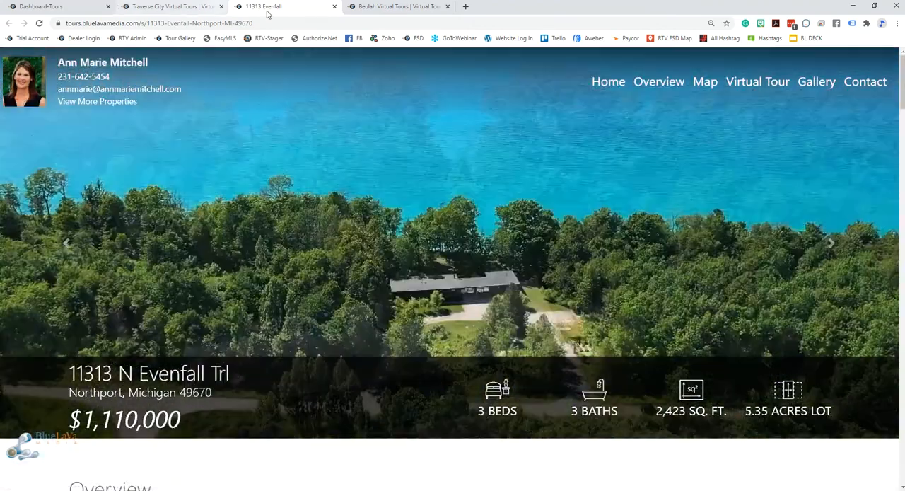
Open the Syndication settings in the RTV management dashboard to view the distribution options for tours and FusionSites
left_click(77, 7)
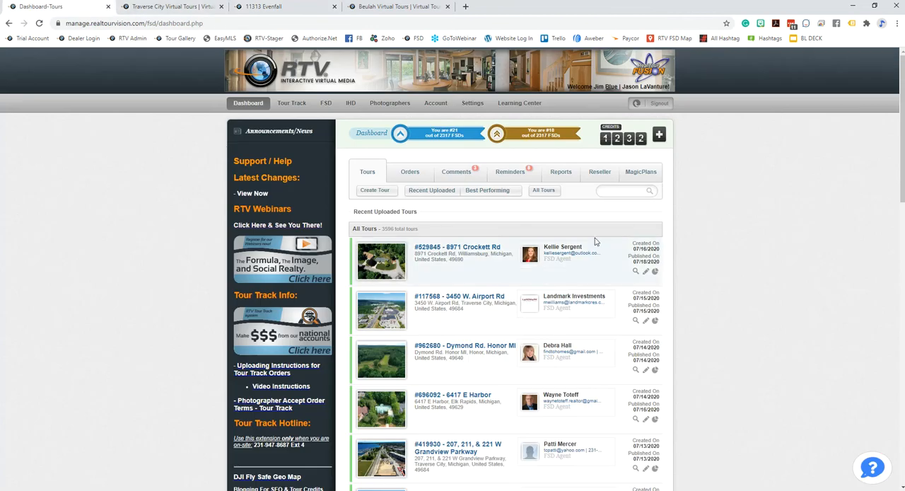
left_click(473, 103)
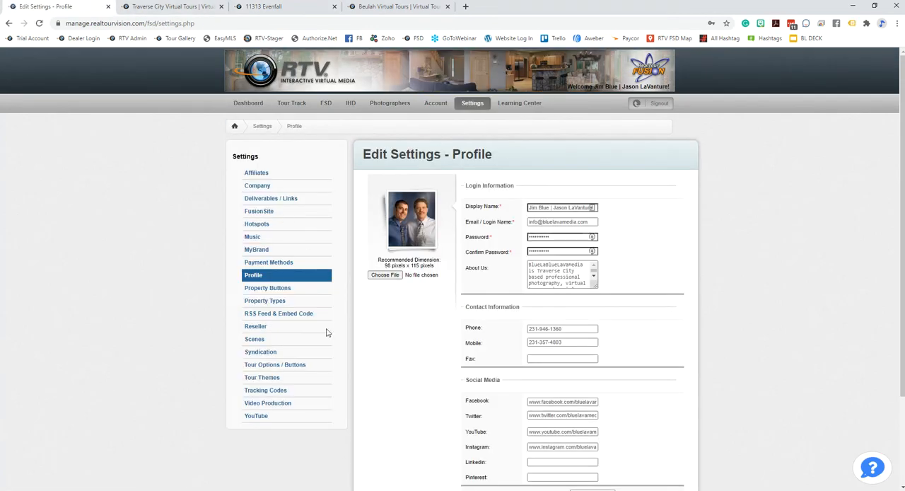
left_click(252, 352)
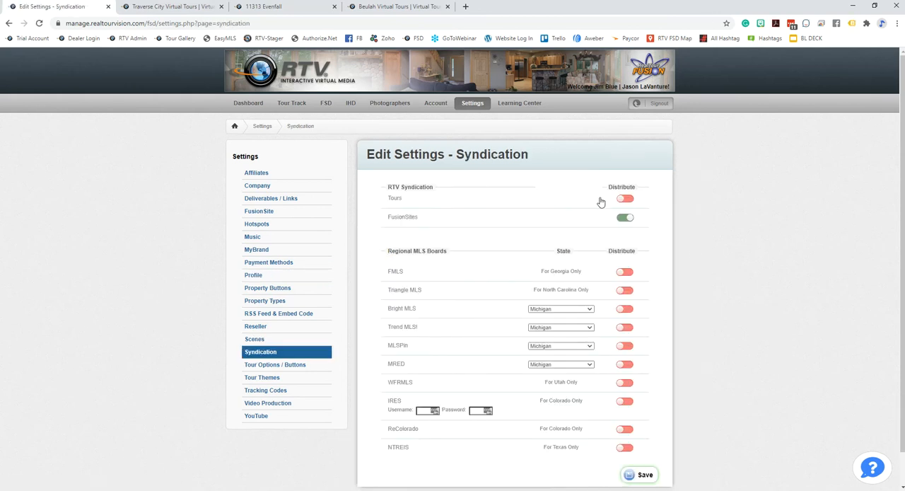
left_click(304, 7)
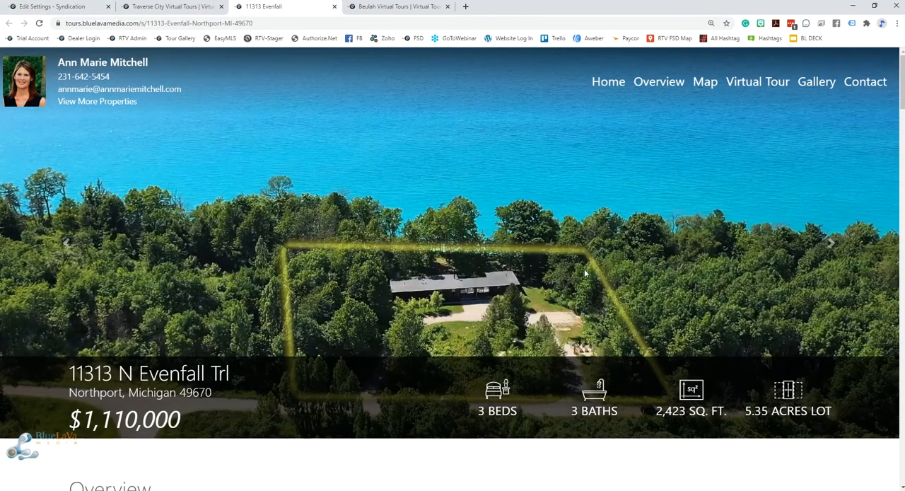
scroll(584, 269, "down", 1)
left_click(334, 7)
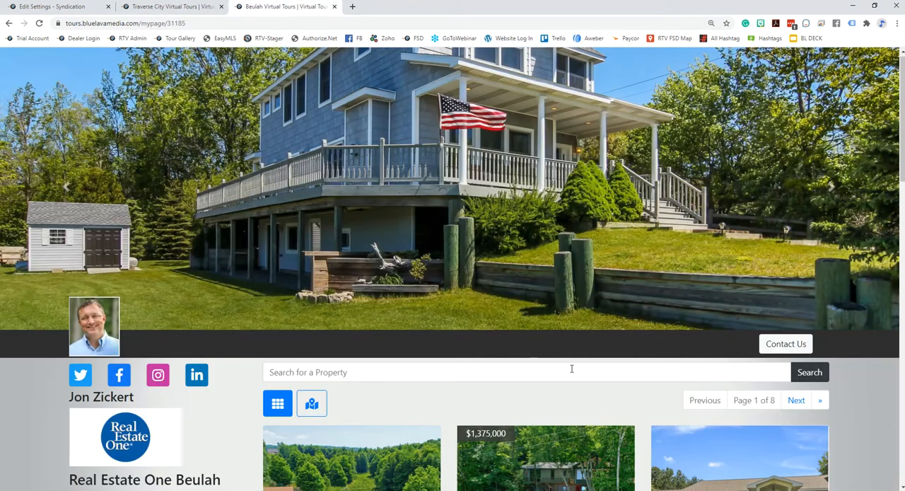
scroll(571, 381, "down", 3)
scroll(569, 409, "down", 3)
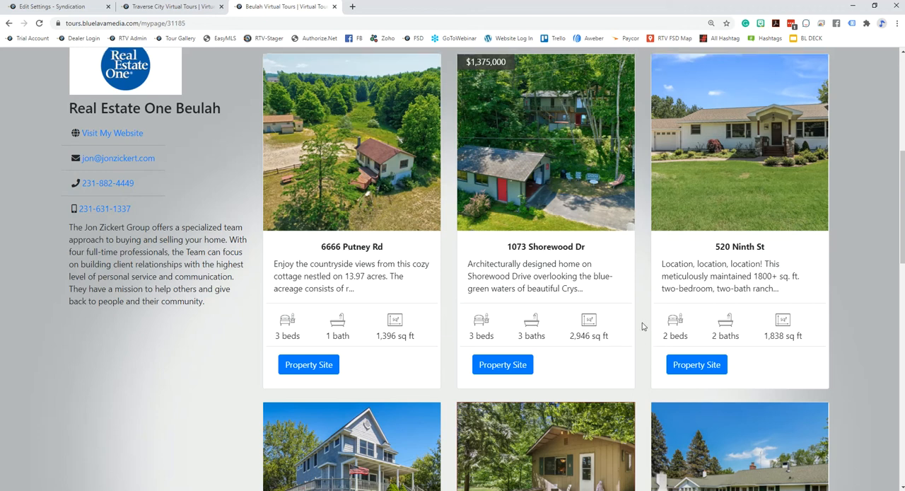
scroll(643, 325, "up", 4)
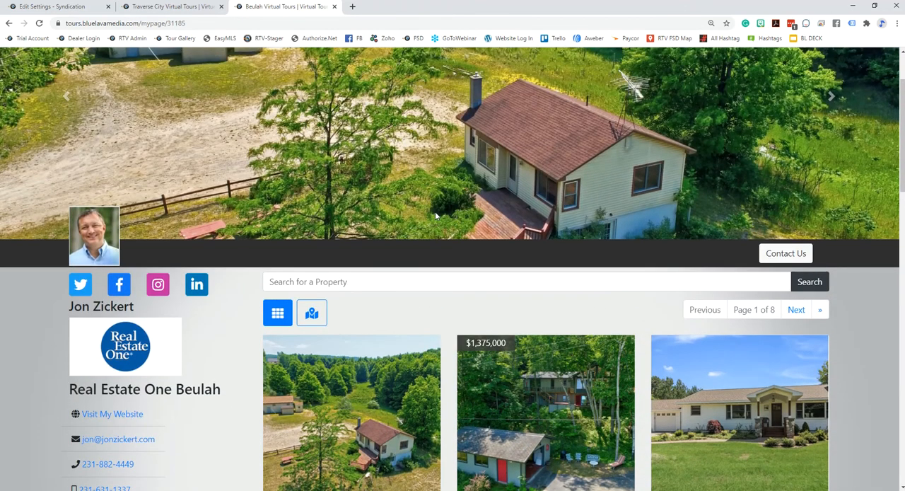
scroll(460, 247, "down", 4)
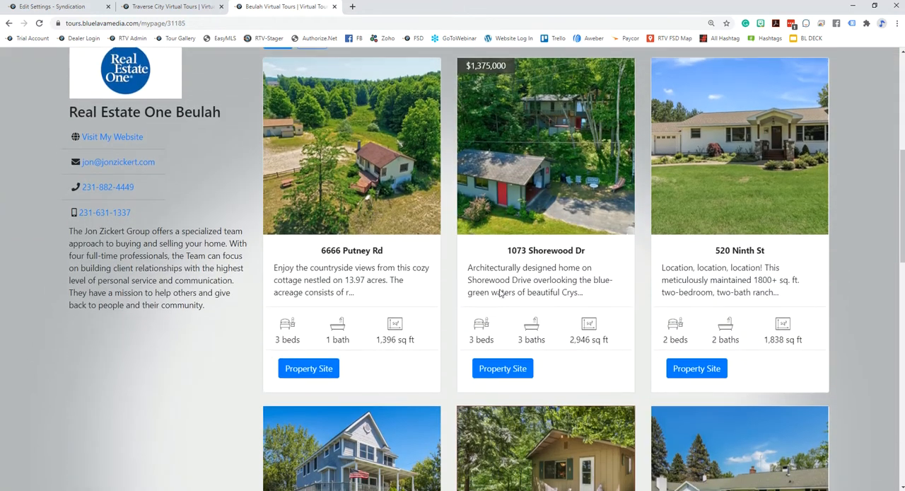
scroll(457, 356, "up", 4)
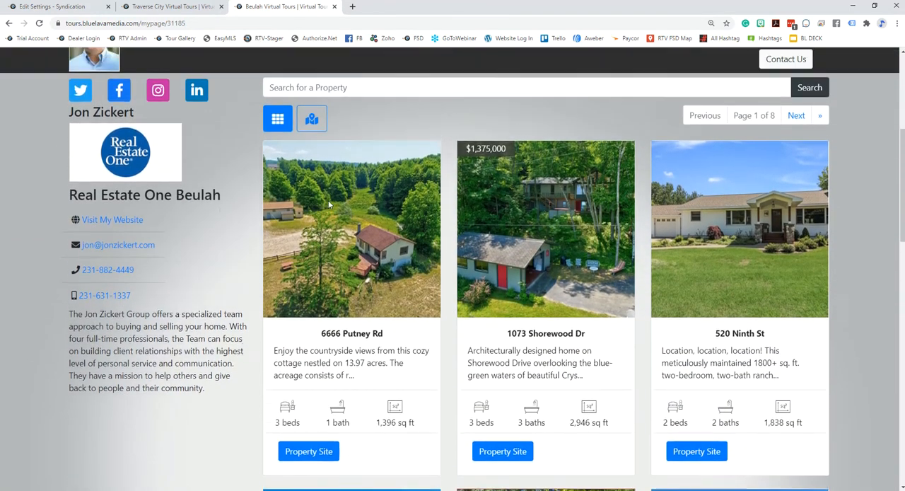
key("ctrl+shift+Tab")
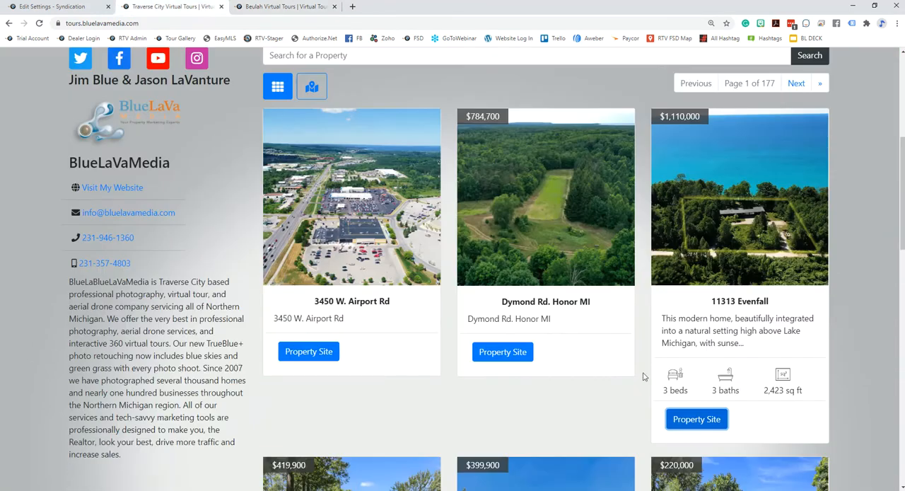
Open the Reseller settings in the management dashboard and copy the reseller individual link
left_click(55, 7)
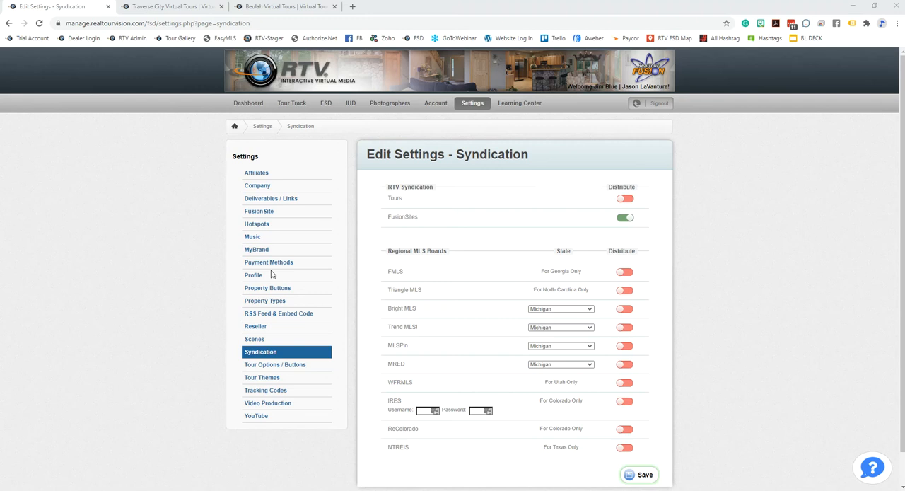
left_click(255, 328)
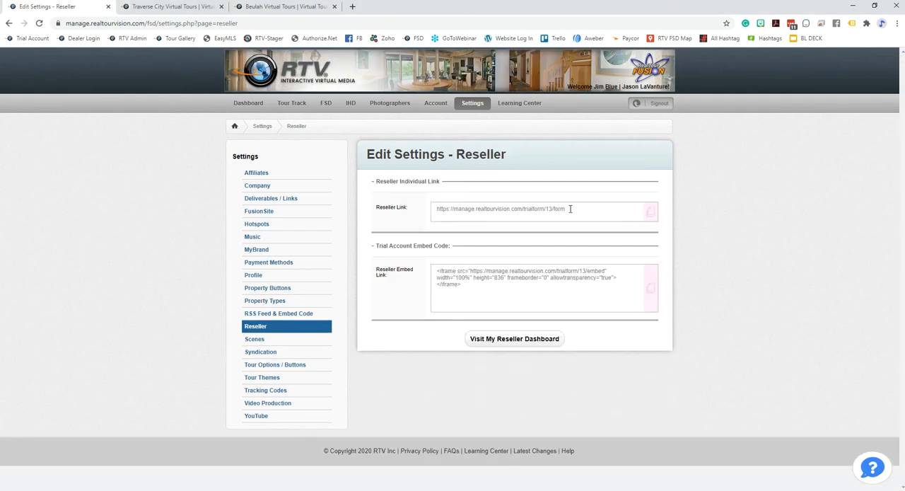
left_click_drag(568, 209, 433, 209)
right_click(515, 210)
left_click(529, 216)
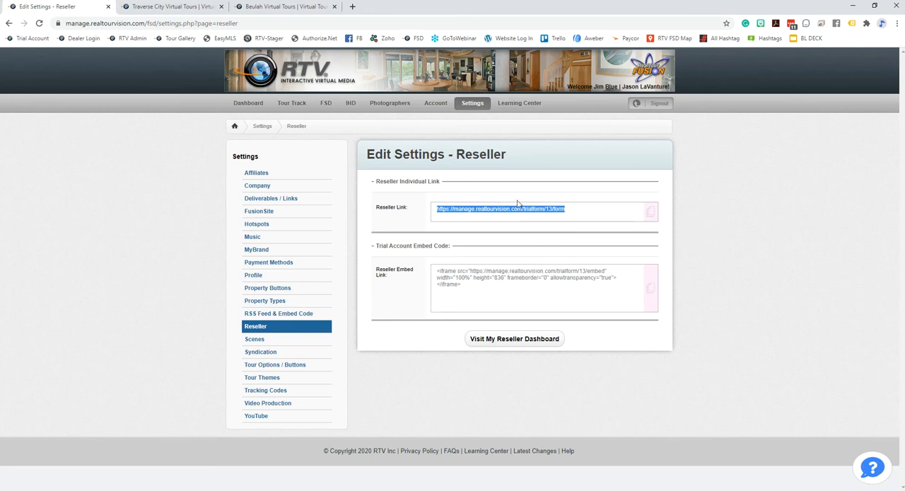
Load the copied reseller link in a new browser tab, view the free trial form, and close that tab
left_click(353, 7)
key("ctrl+v")
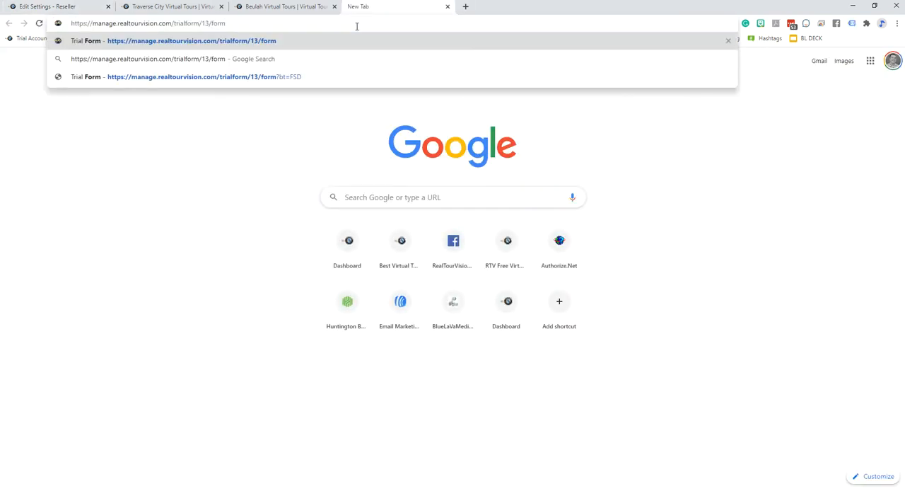
key("Return")
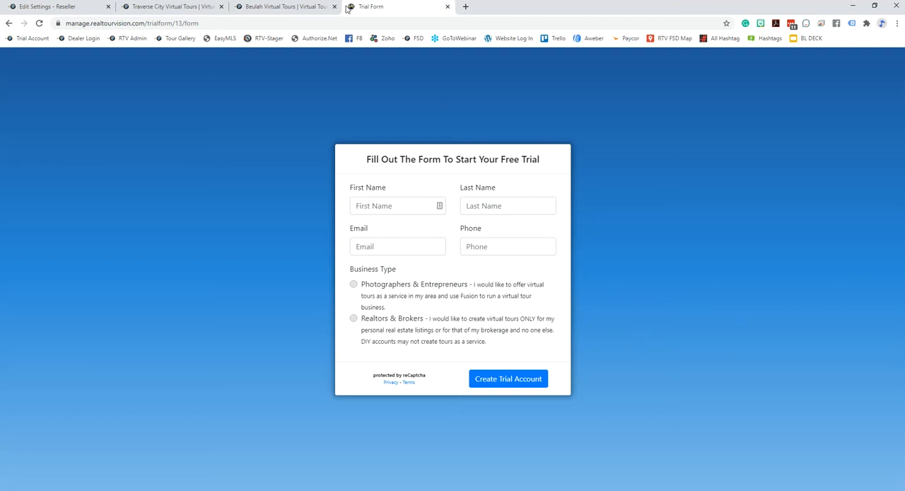
left_click(448, 6)
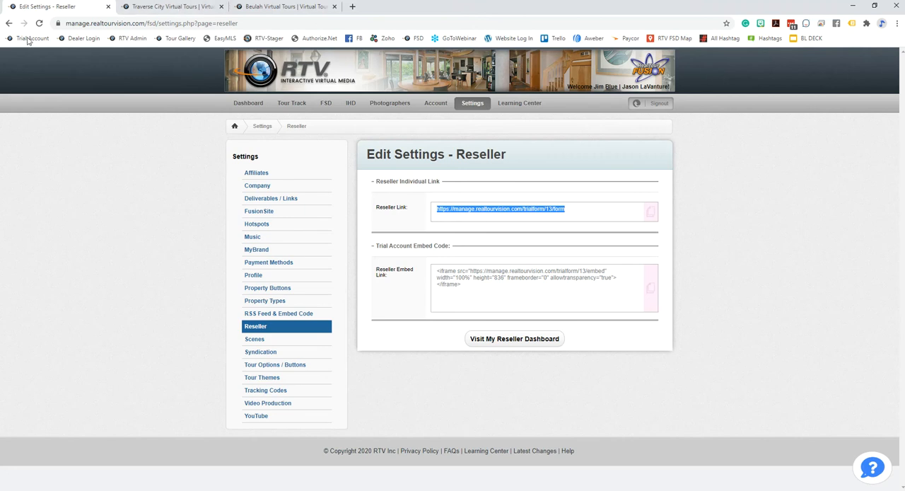
Cycle through the open gallery pages back to the management settings and open the Music settings
key("ctrl+Tab")
key("ctrl+Tab")
key("ctrl+Tab")
left_click(252, 238)
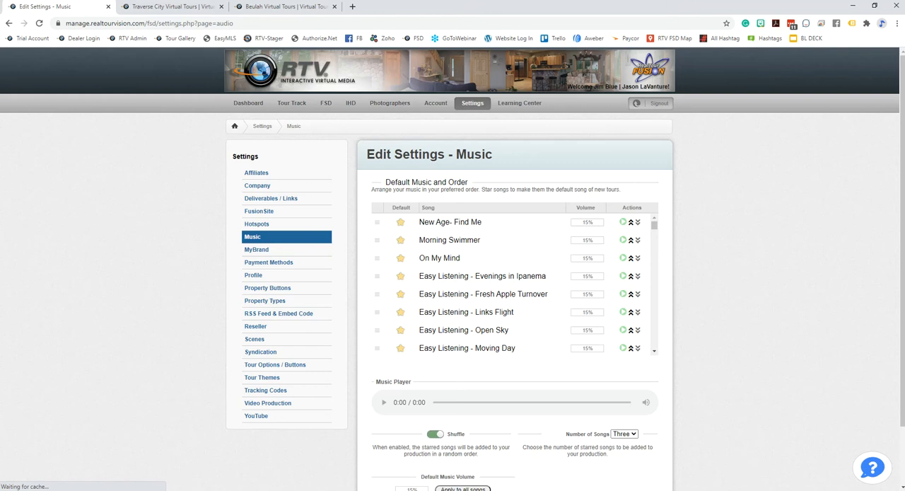
Review the default music options in the Music settings, and open the first tour, Maple Valley, from the FSD tour list
scroll(709, 281, "down", 1)
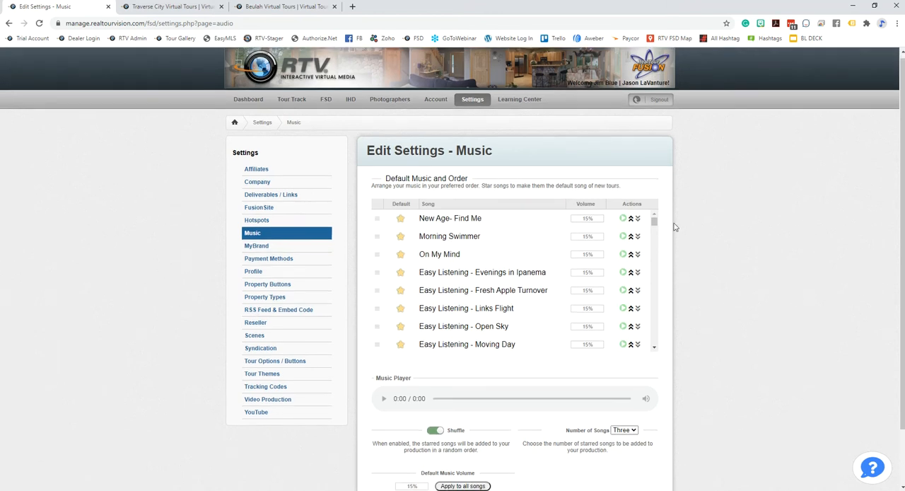
scroll(748, 204, "down", 1)
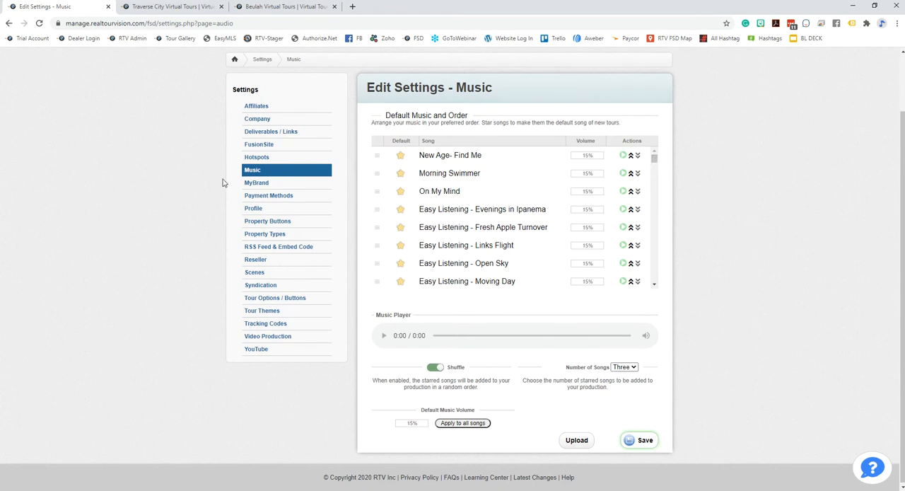
scroll(222, 182, "up", 1)
left_click(326, 102)
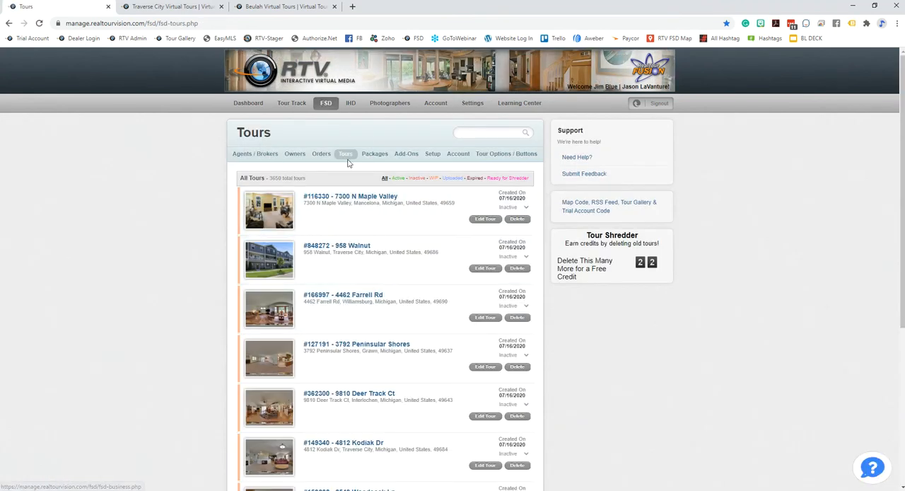
scroll(367, 276, "down", 1)
left_click(371, 171)
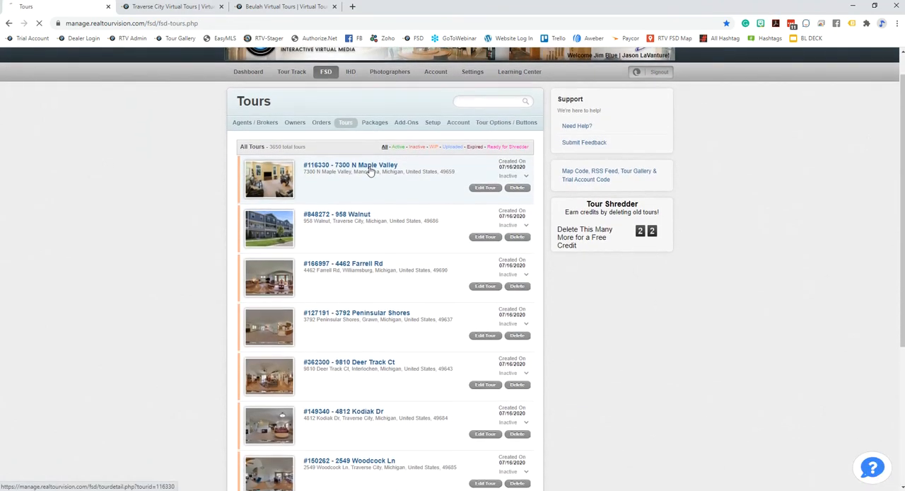
Open the Maple Valley tour's Background Music / Narration page and examine its music playlist and the full song list
scroll(623, 283, "down", 2)
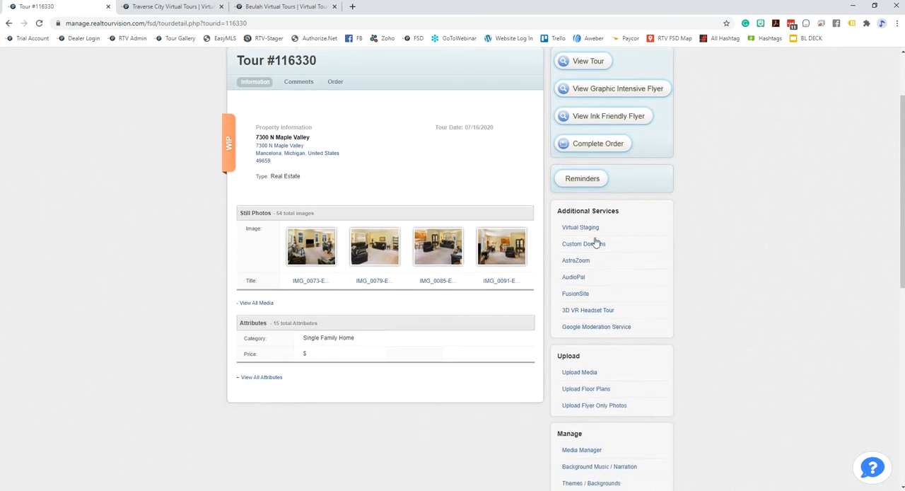
scroll(608, 304, "down", 4)
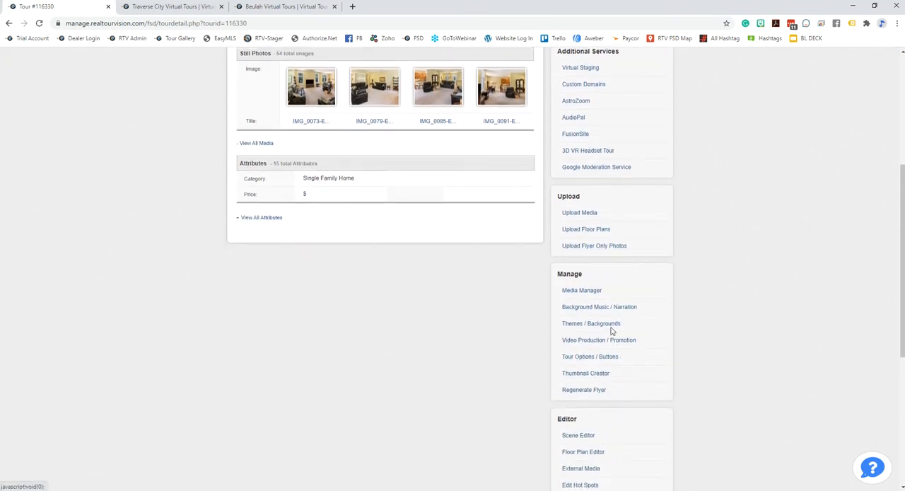
left_click(586, 308)
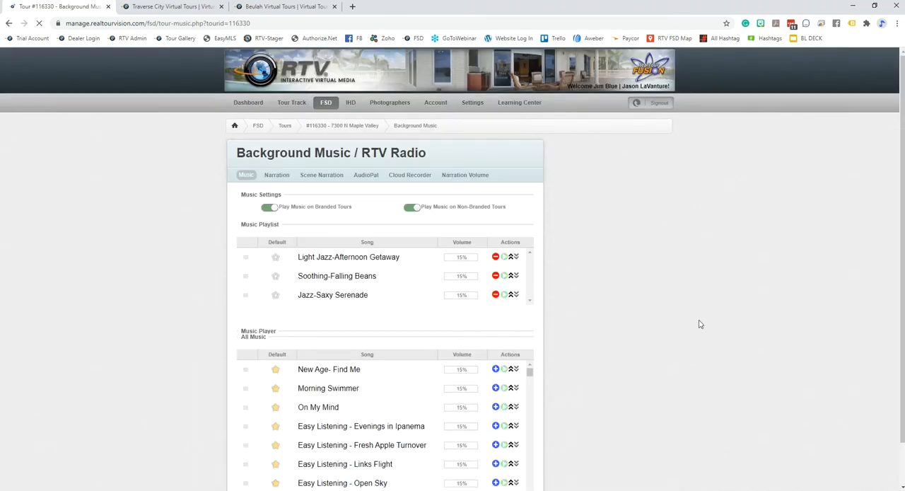
scroll(699, 323, "down", 2)
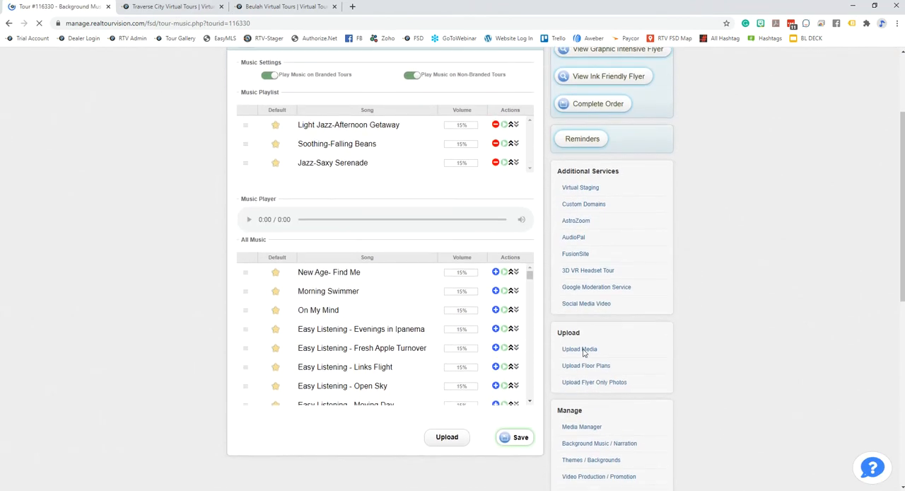
scroll(416, 305, "down", 3)
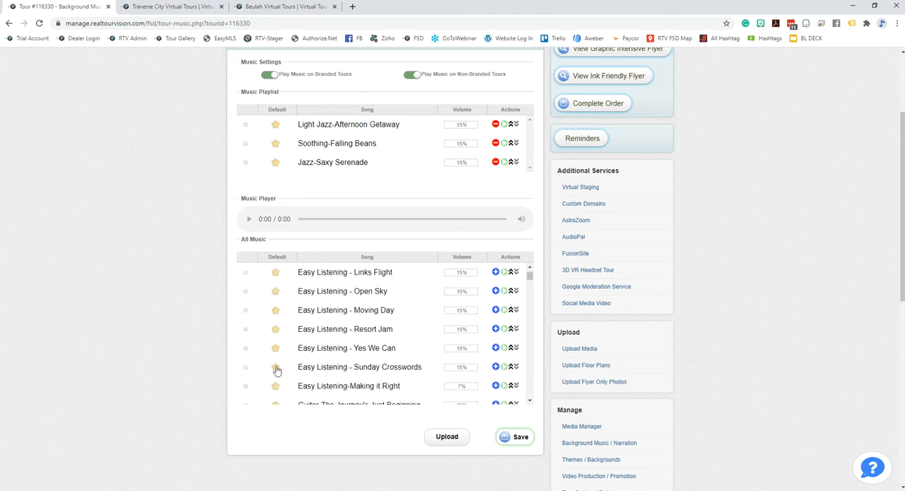
scroll(293, 329, "up", 2)
scroll(291, 318, "down", 2)
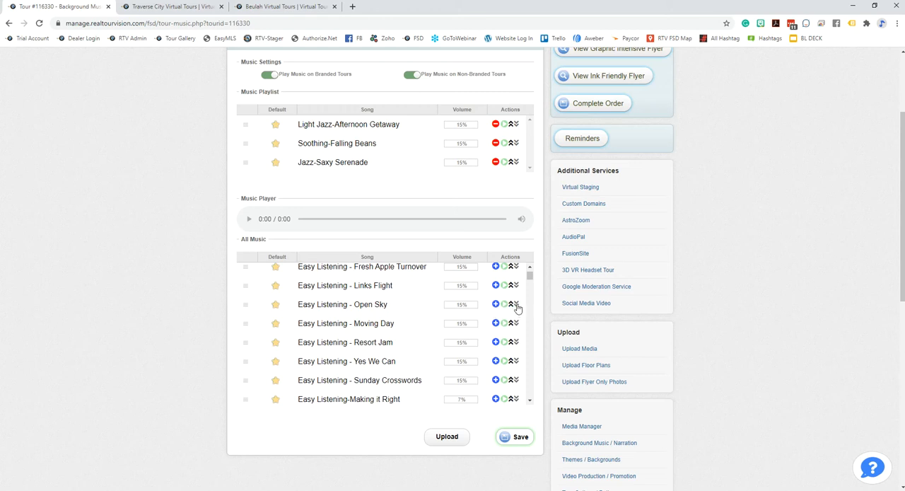
scroll(650, 350, "up", 2)
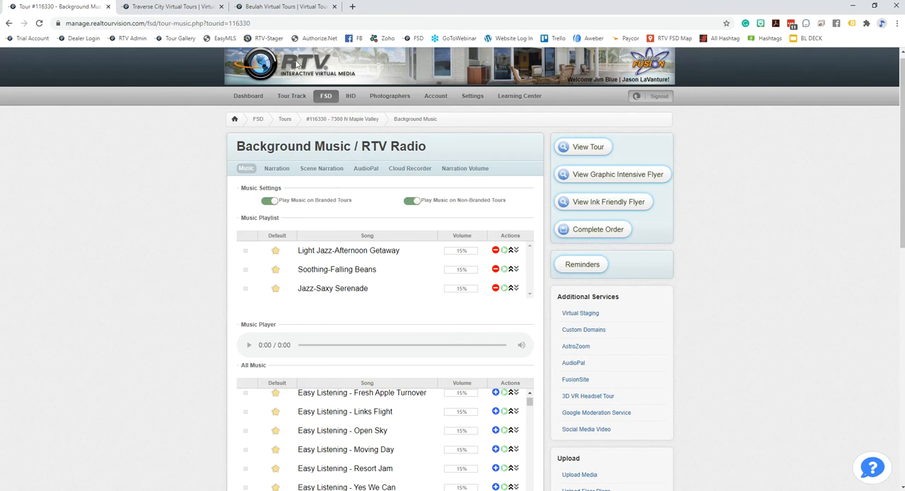
Return to the account-level Music settings and review the starred default songs and the Shuffle option
left_click(472, 95)
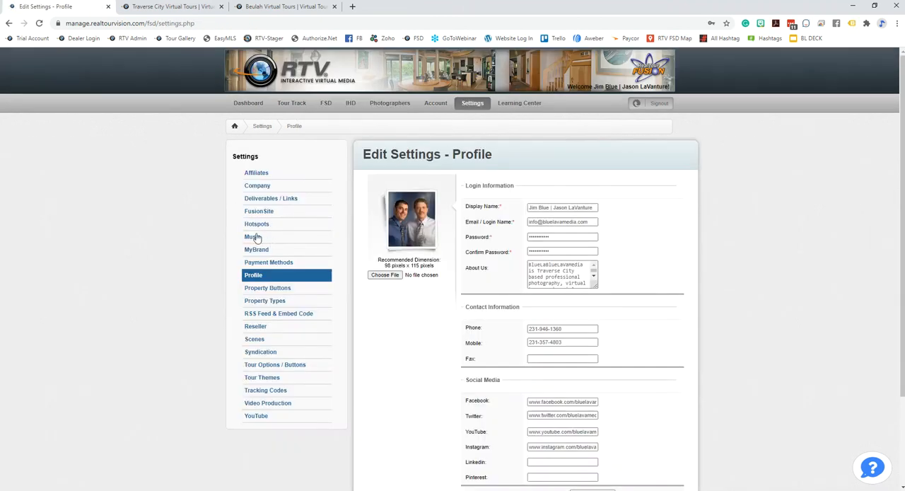
left_click(252, 237)
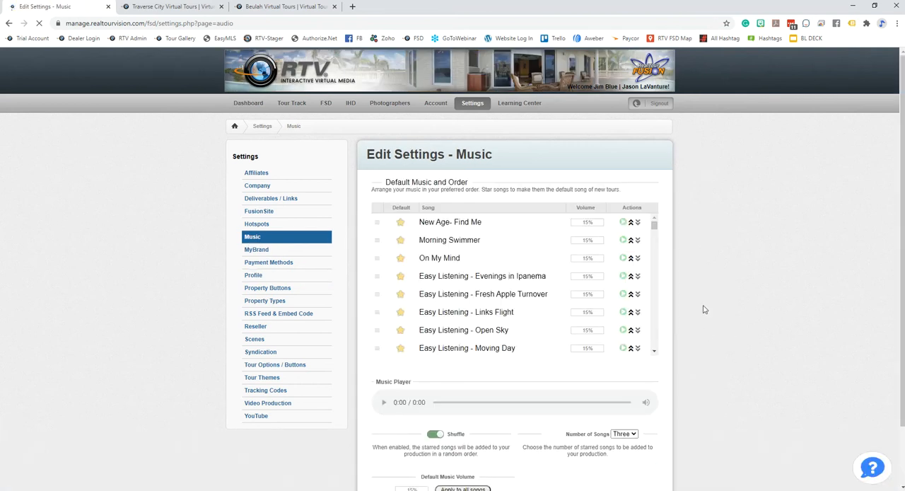
scroll(678, 297, "down", 2)
mouse_move(655, 164)
left_mouse_down()
mouse_move(660, 289)
mouse_move(656, 160)
left_mouse_up()
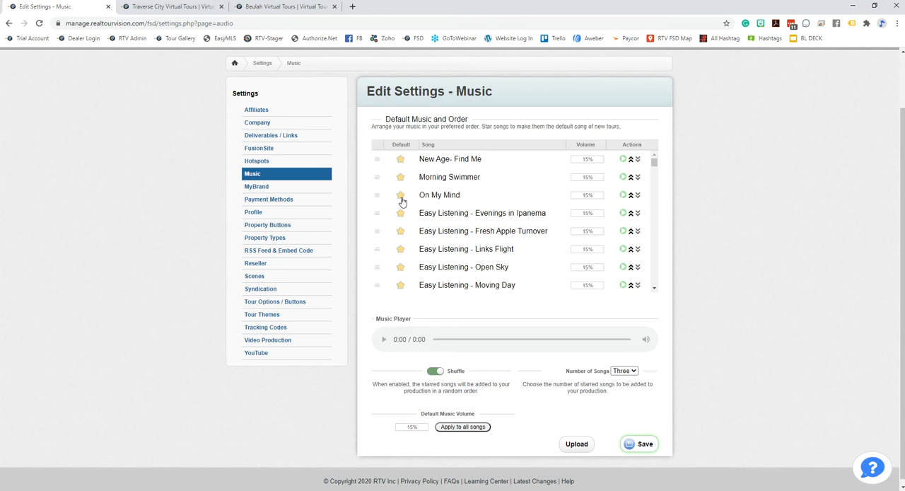
scroll(713, 279, "down", 1)
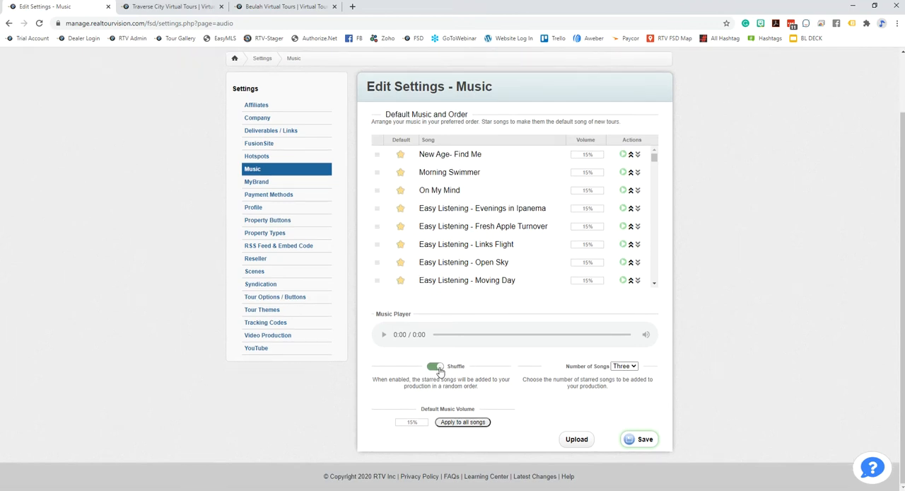
Choose Three as the Number of Songs and place the cursor in the Default Music Volume value
left_click(633, 368)
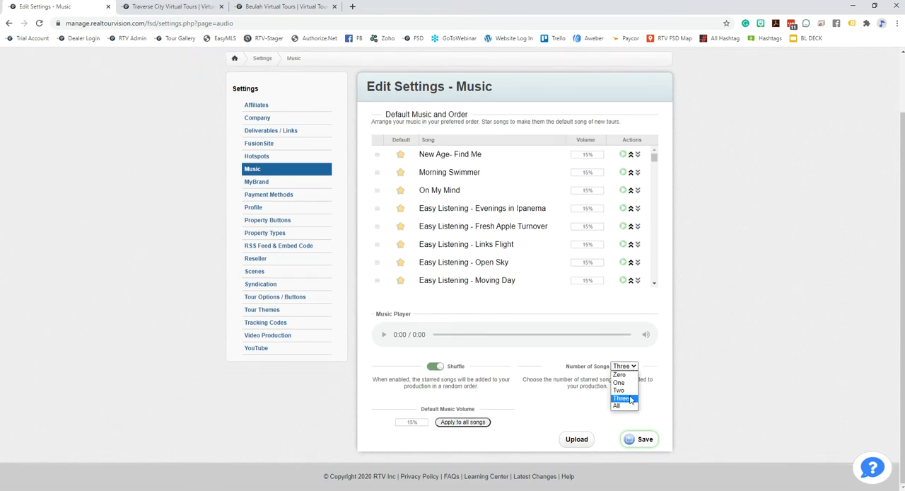
left_click(631, 400)
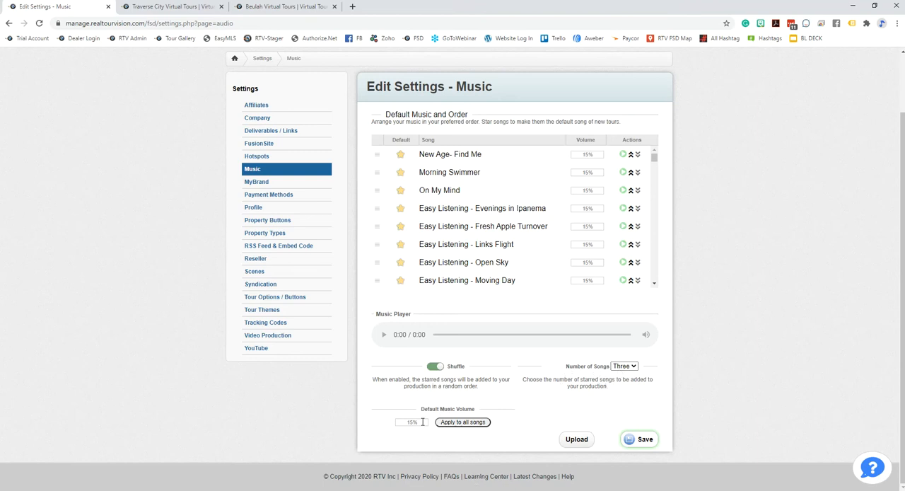
left_click_drag(421, 424, 396, 425)
left_click(403, 422)
scroll(769, 376, "up", 2)
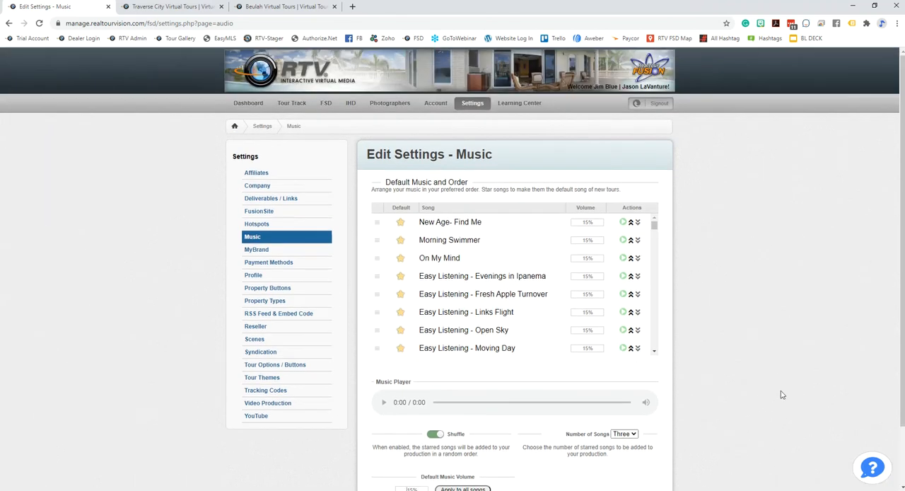
Open the first unlinked agent's settings from the FSD Agents / Brokers list and review that agent's Music settings
left_click(326, 104)
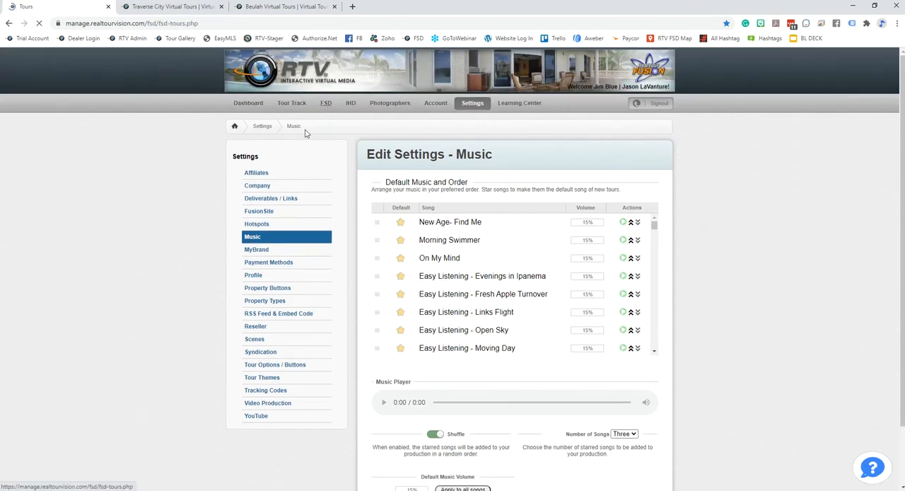
left_click(262, 158)
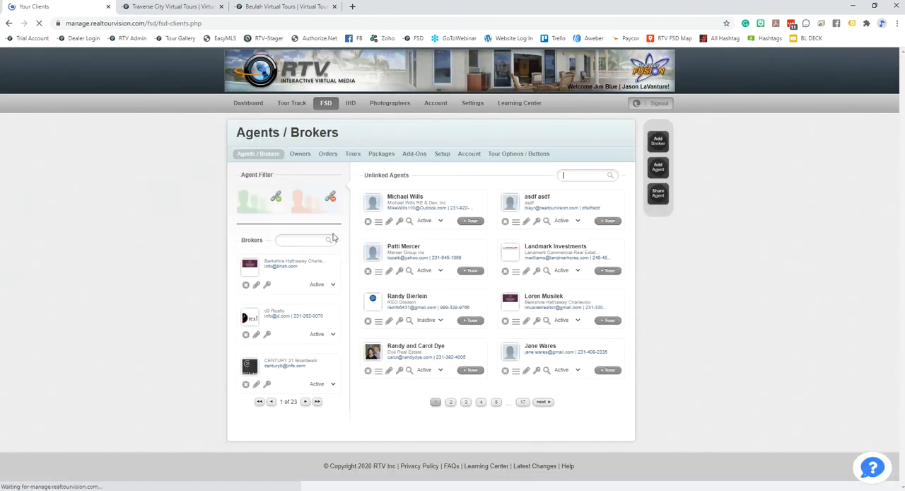
left_click(389, 222)
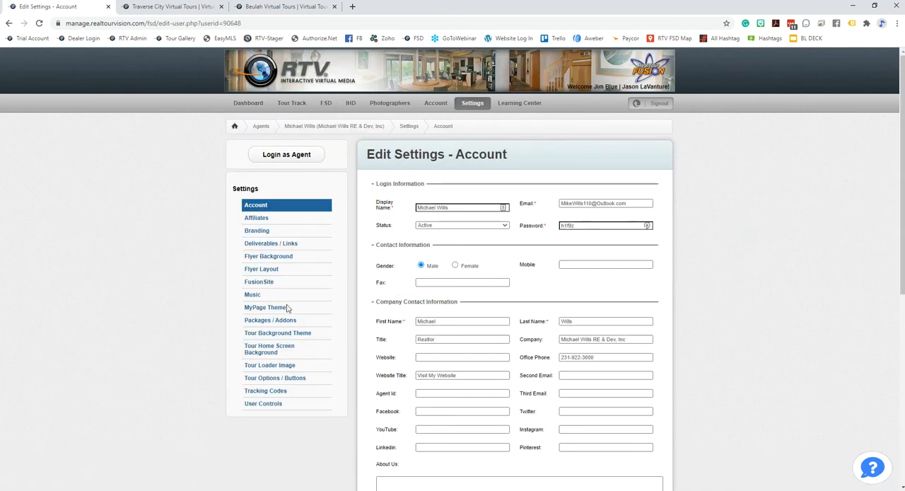
left_click(252, 294)
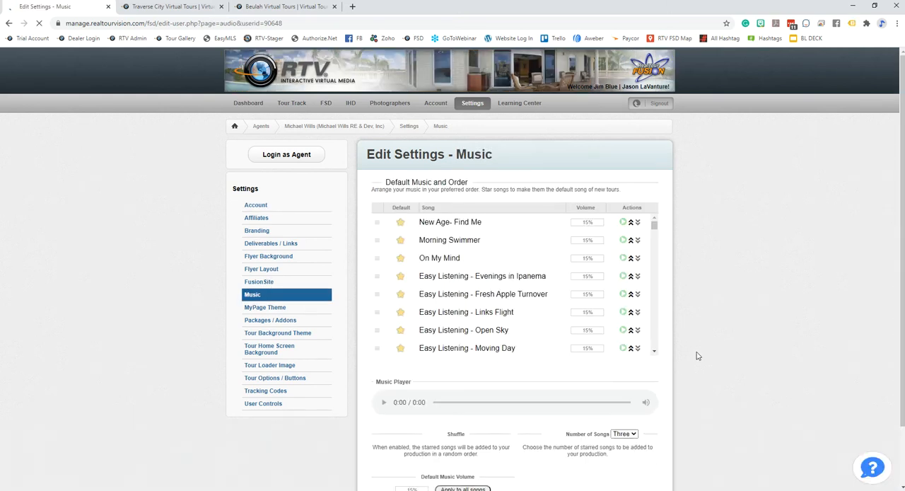
scroll(696, 356, "down", 2)
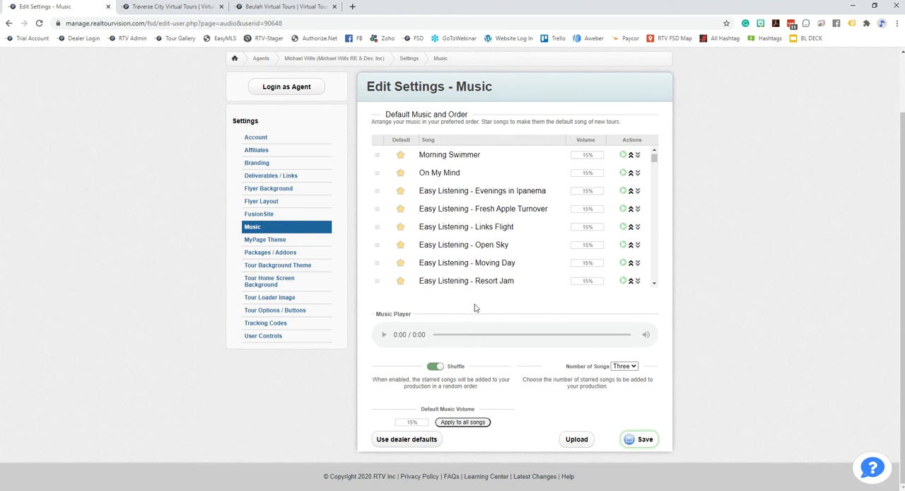
scroll(636, 279, "up", 2)
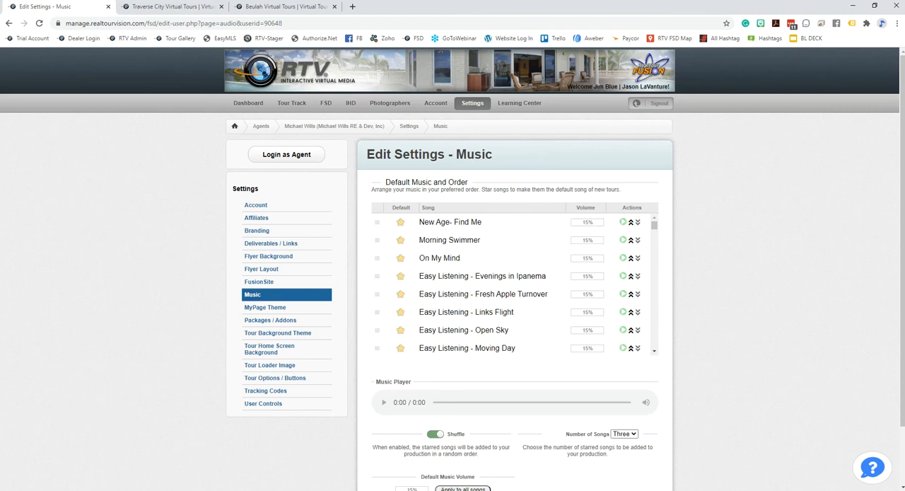
scroll(620, 309, "down", 1)
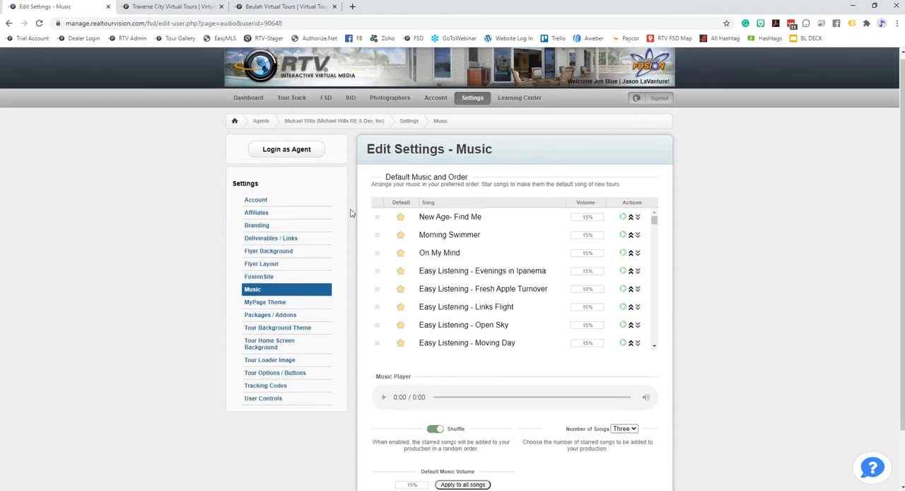
Switch to the Traverse City gallery and examine its banner slideshow, contact details and the BlueLaVaMedia company description
left_click(176, 7)
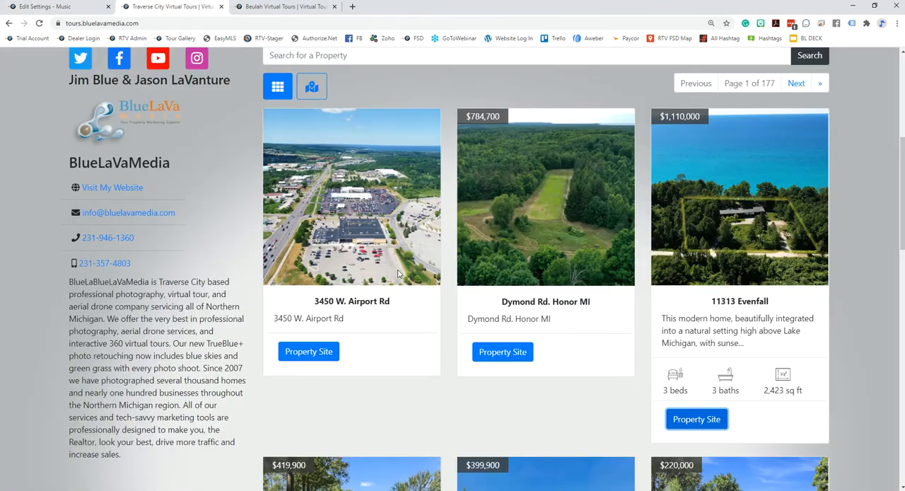
scroll(175, 188, "up", 2)
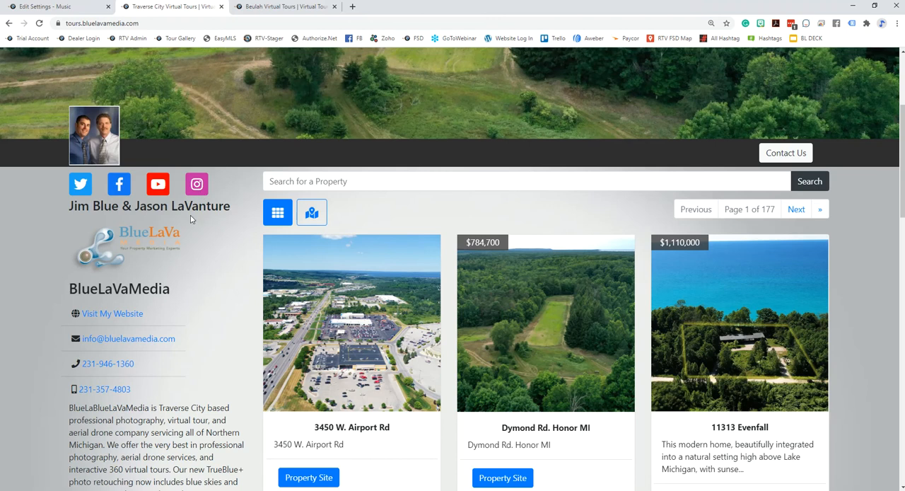
scroll(220, 207, "up", 2)
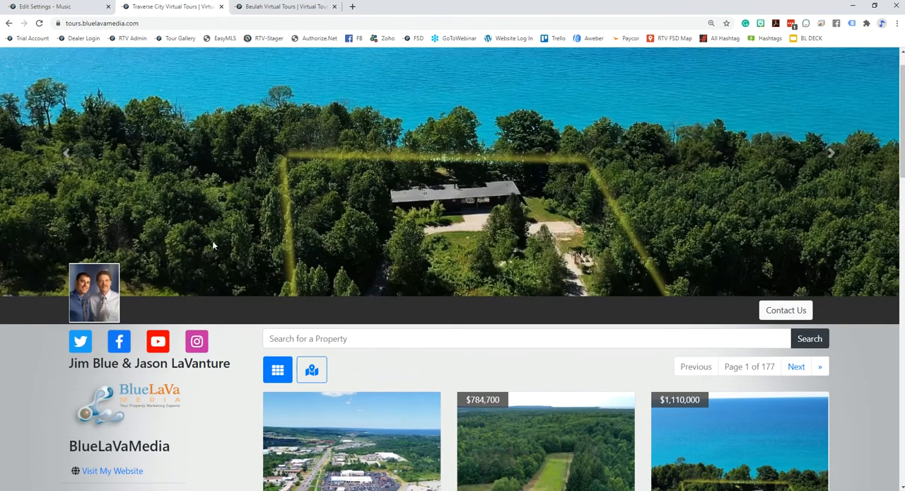
scroll(217, 370, "down", 1)
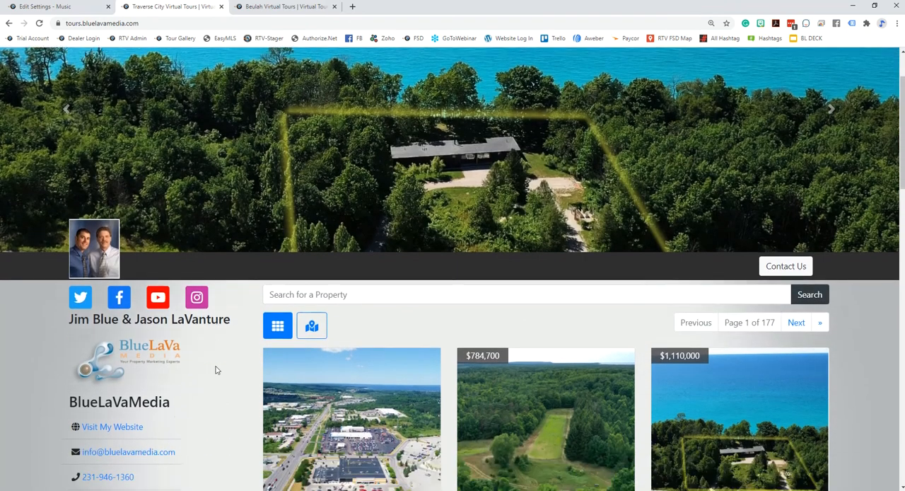
scroll(217, 370, "down", 3)
left_click_drag(75, 311, 162, 434)
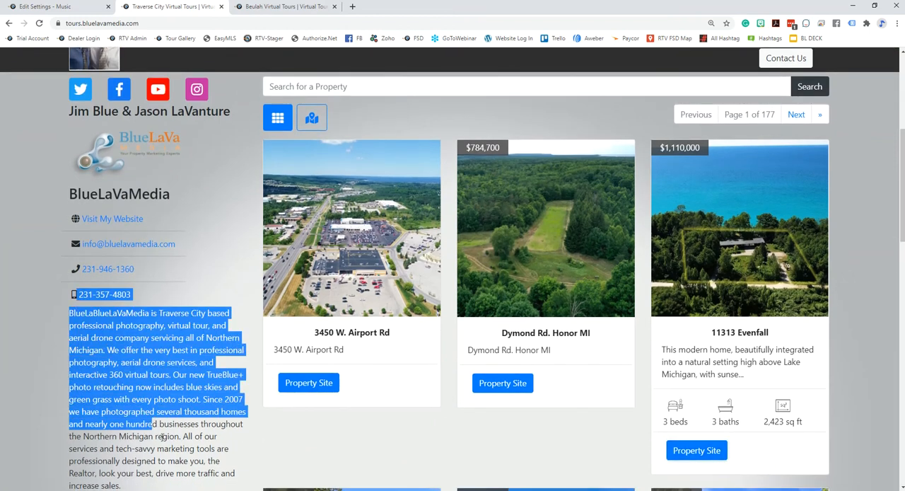
left_click(162, 436)
scroll(177, 396, "down", 3)
scroll(176, 386, "up", 2)
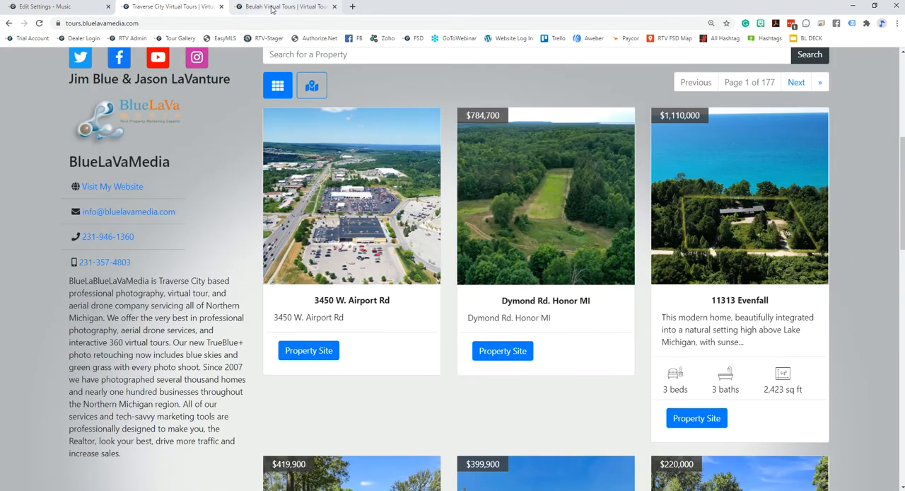
View the agent description in the Beulah gallery, and return to the Traverse City gallery to compare its company profile
left_click(271, 7)
scroll(219, 290, "down", 3)
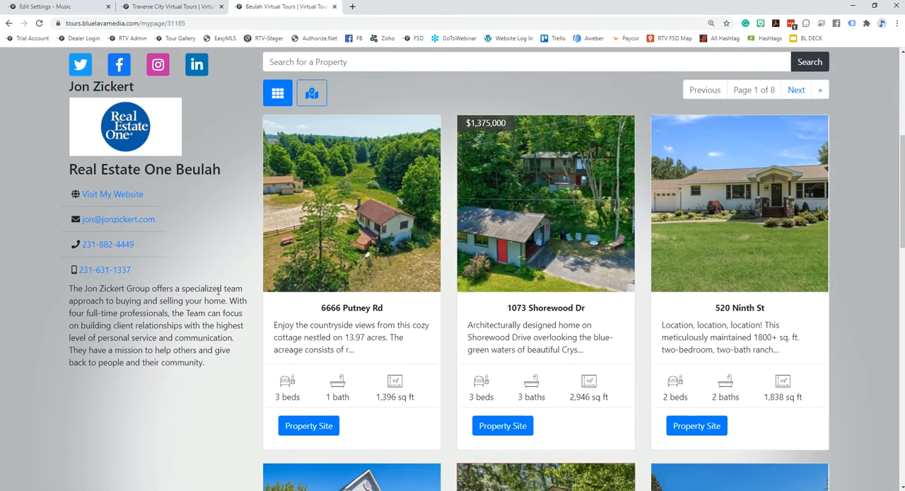
left_click_drag(225, 369, 70, 287)
left_click(157, 363)
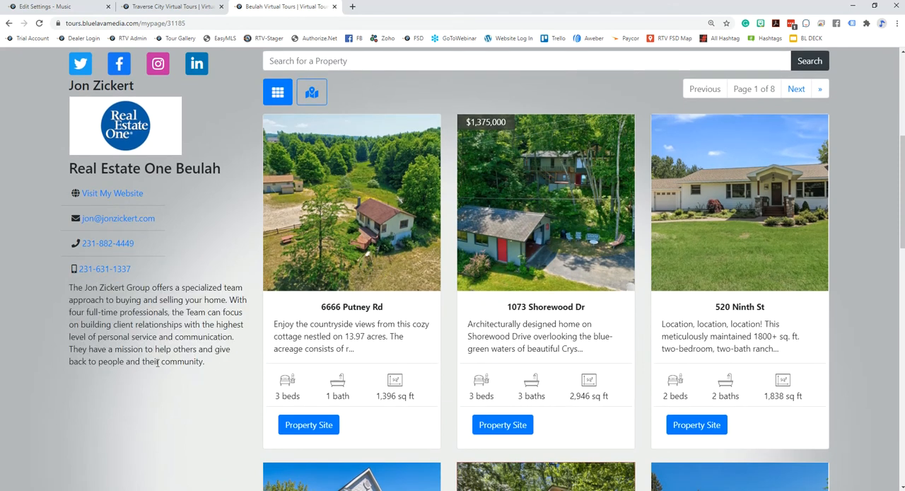
left_click(174, 7)
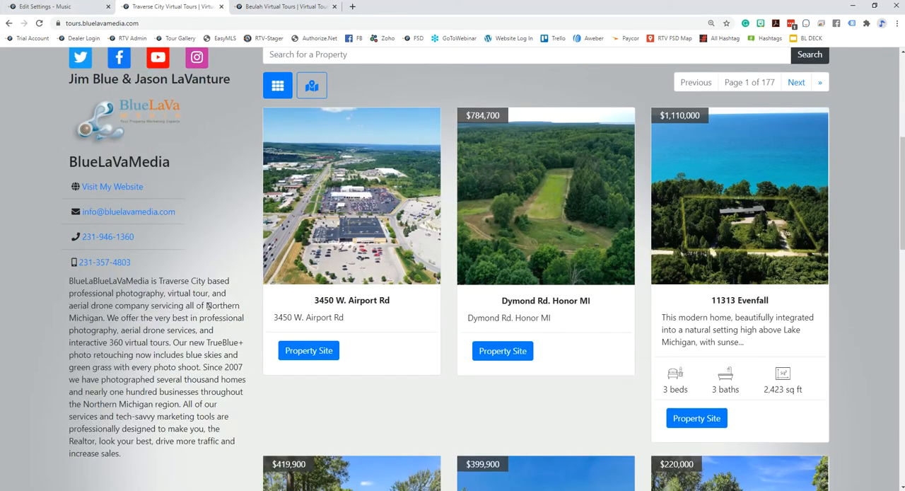
scroll(207, 305, "up", 5)
scroll(233, 263, "down", 3)
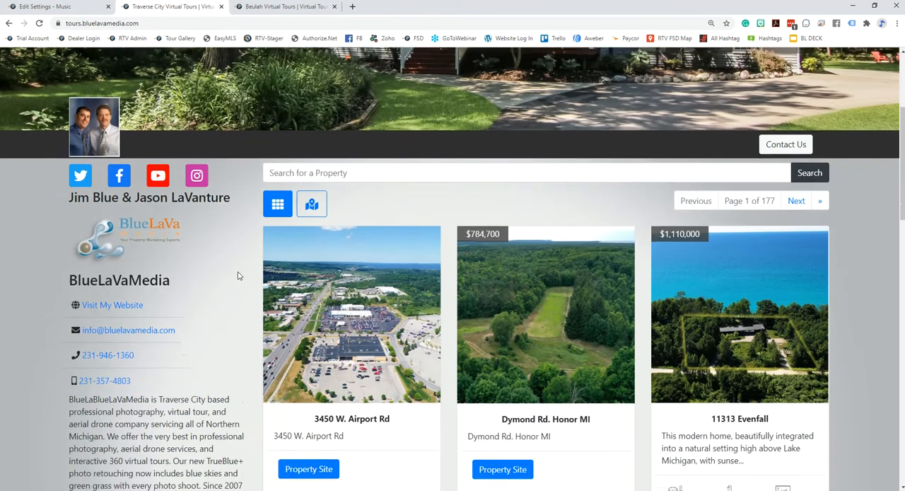
Compare the banner and profile sections of the Traverse City and Beulah galleries
scroll(238, 275, "down", 2)
scroll(238, 275, "up", 4)
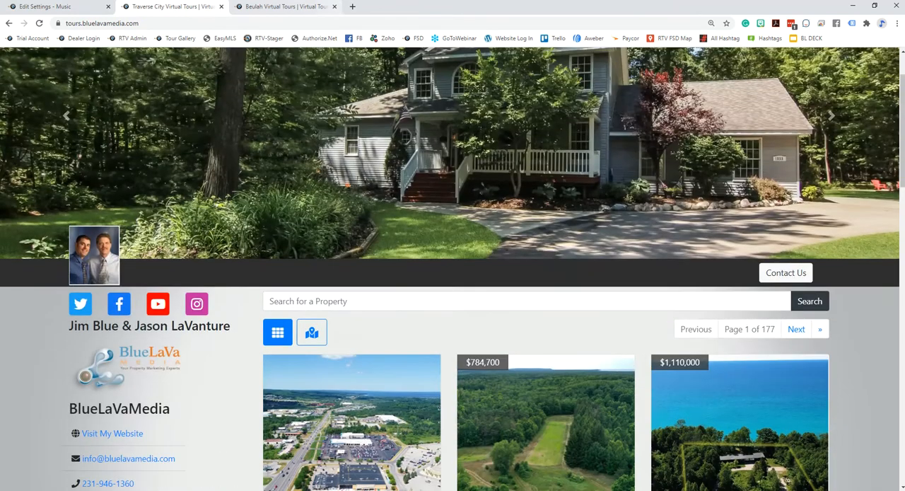
left_click(276, 8)
scroll(170, 287, "up", 3)
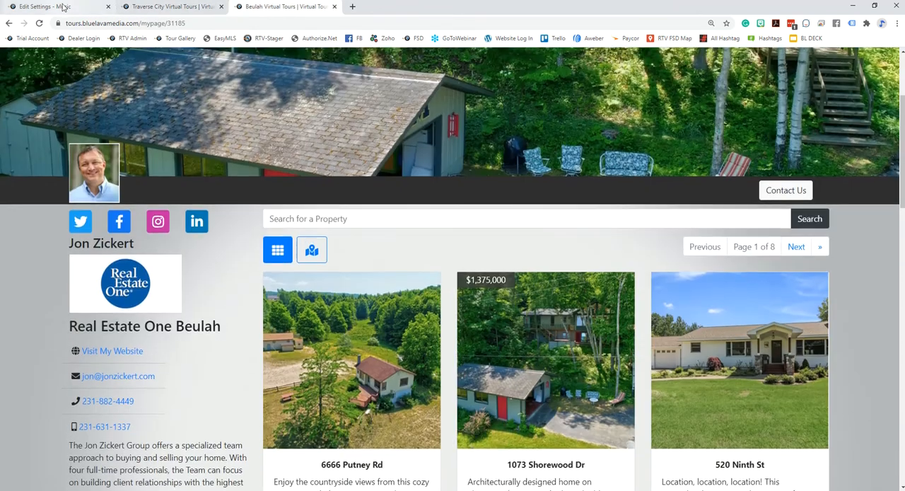
Open the account's own Profile settings and examine the About Us, contact, social media and Property Gallery fields
left_click(67, 9)
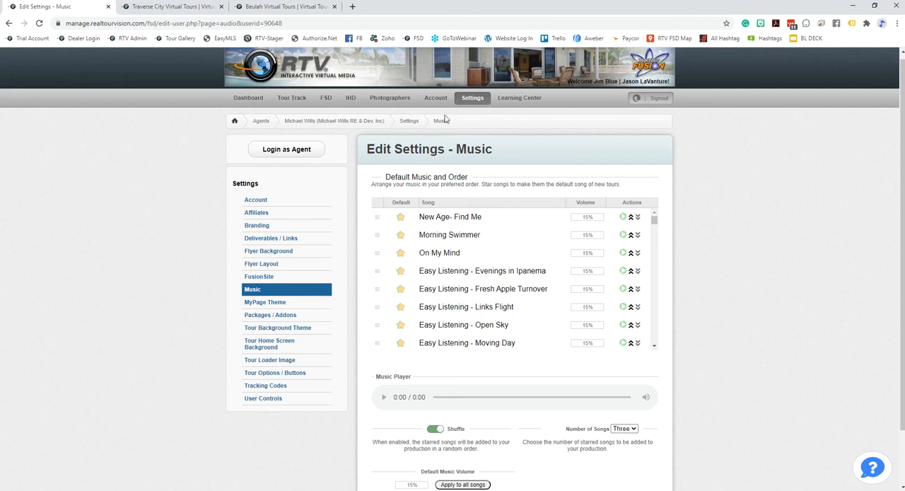
left_click(327, 99)
left_click(473, 106)
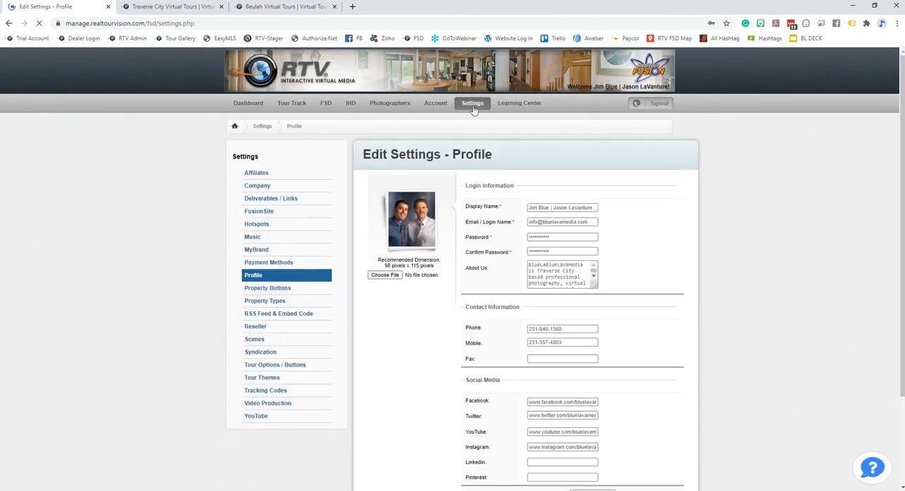
left_click(261, 278)
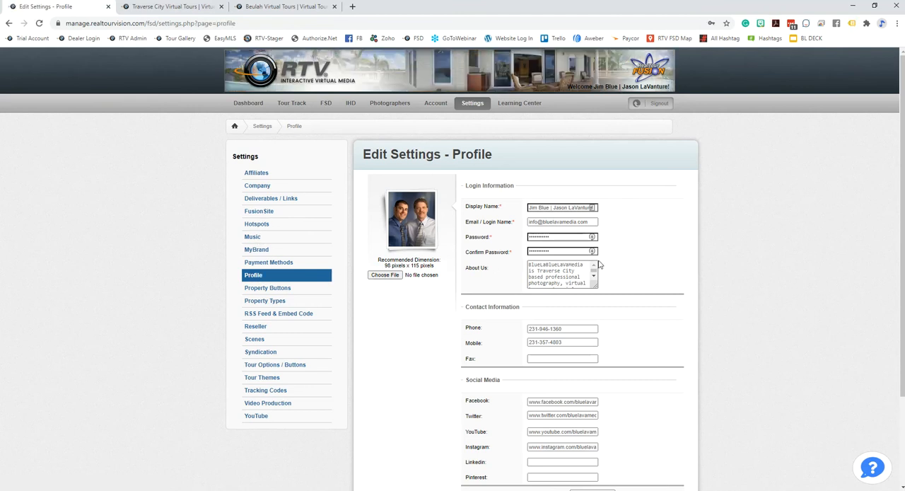
scroll(671, 293, "down", 3)
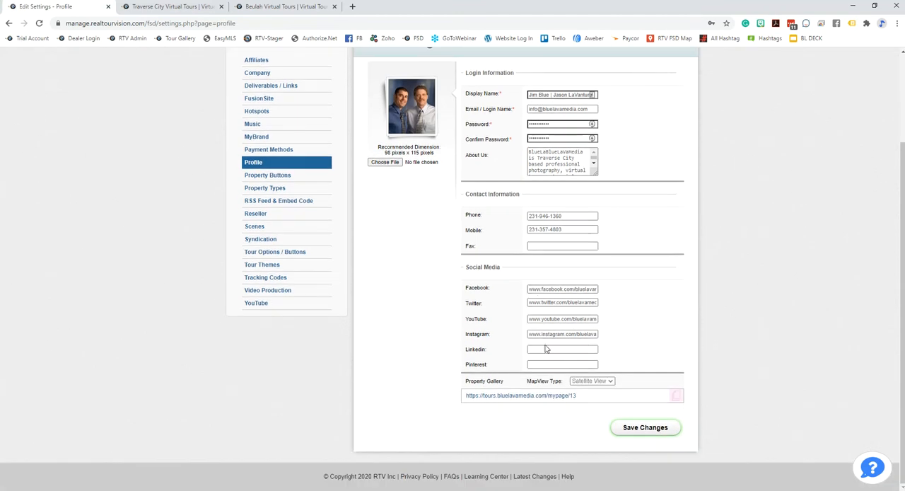
left_click(540, 348)
left_click(488, 398)
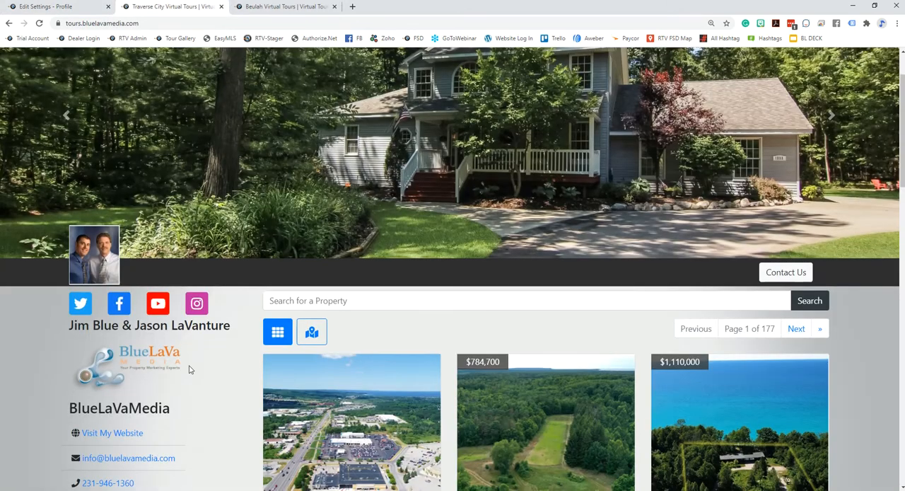
Compare the company details in the Traverse City gallery with the fields in the account's Profile settings
scroll(196, 346, "down", 1)
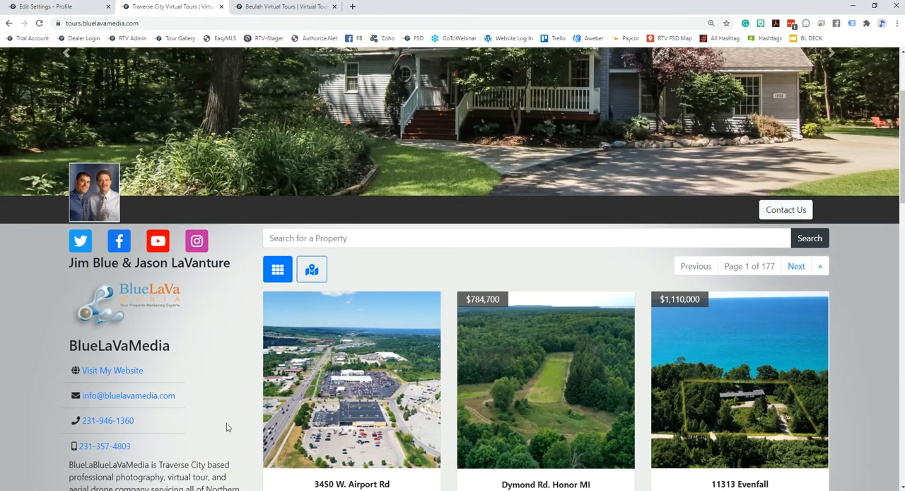
left_click(74, 9)
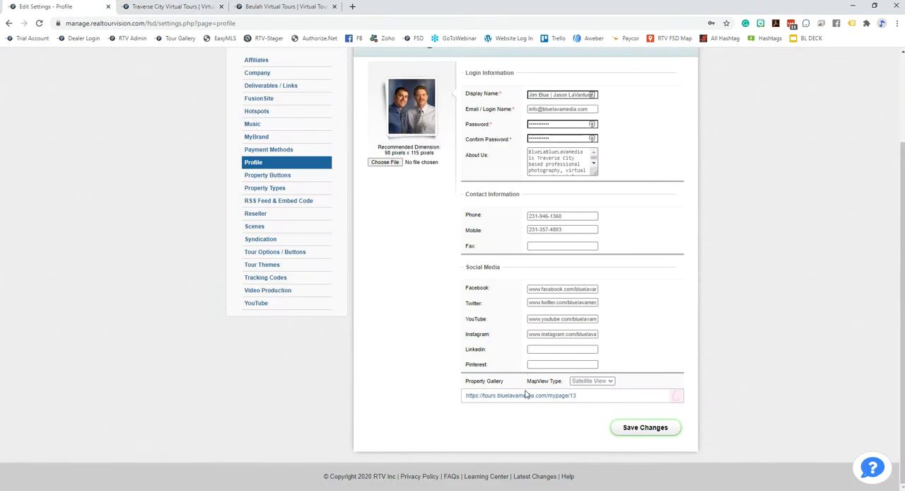
scroll(384, 226, "up", 3)
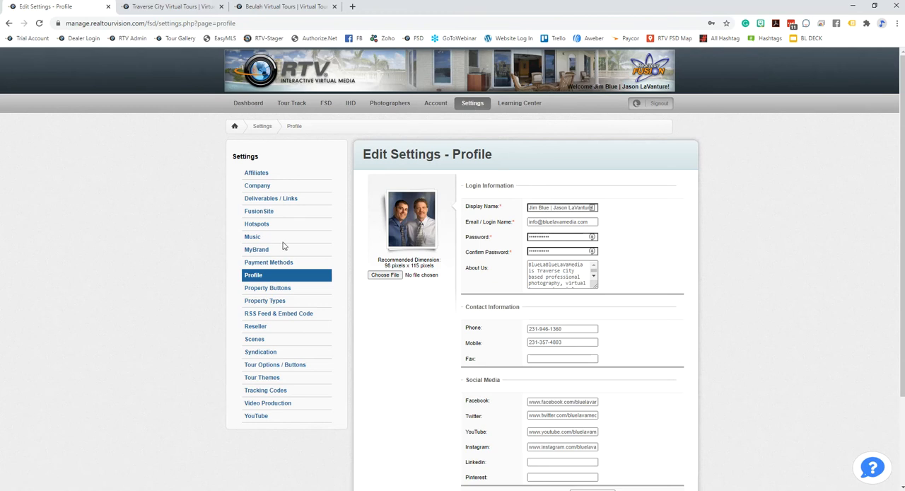
scroll(555, 414, "down", 3)
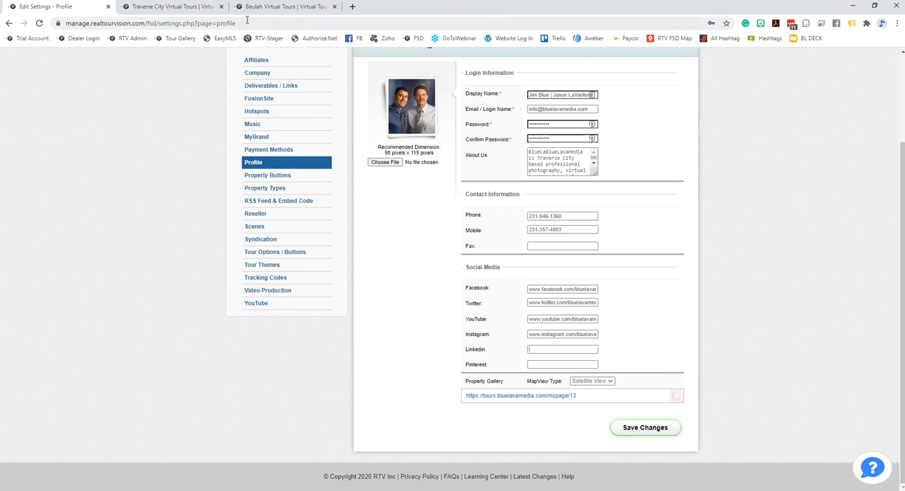
Switch to the Beulah gallery and examine the agent's photo, social links, contact details and description
left_click(268, 9)
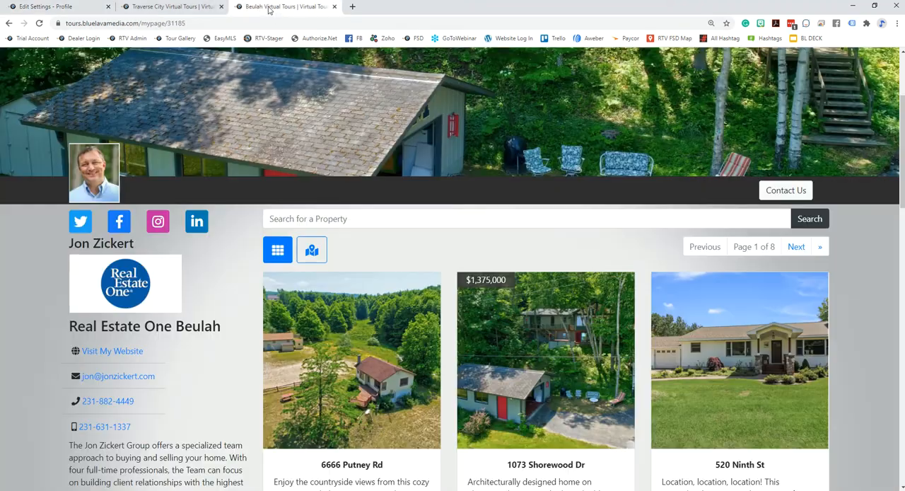
scroll(339, 226, "down", 2)
scroll(382, 318, "up", 1)
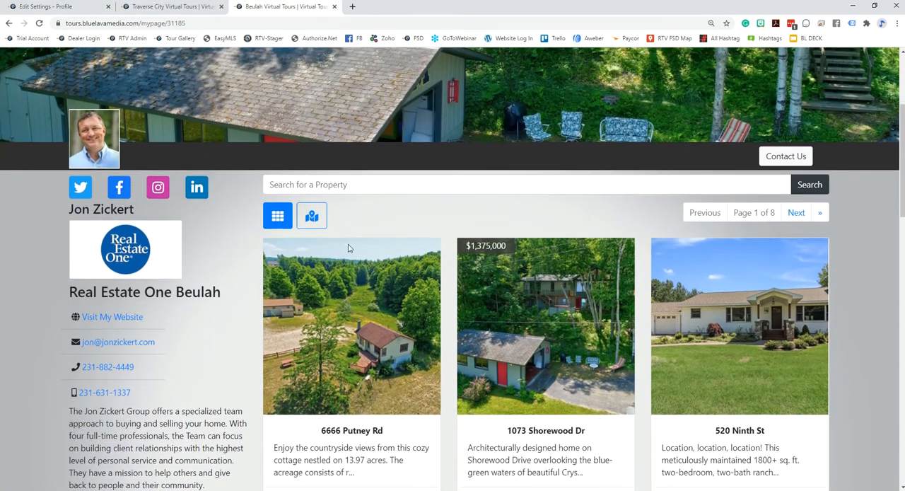
scroll(424, 389, "down", 2)
scroll(283, 283, "up", 2)
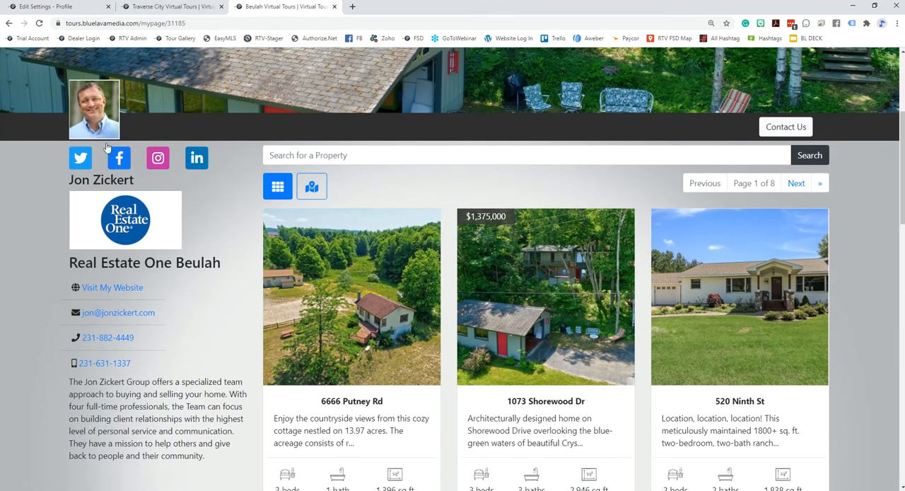
Open the first unlinked agent's settings from the FSD Agents / Brokers list and review the Account page's social media, About Us and address fields
left_click(67, 7)
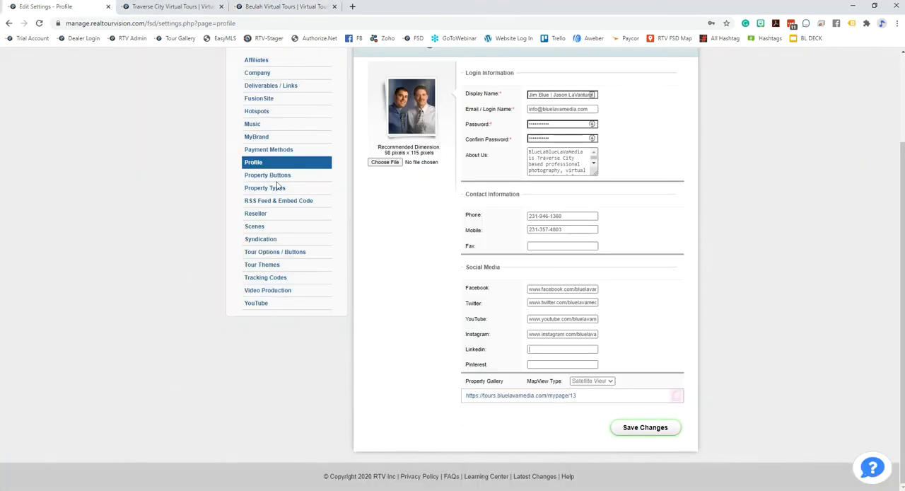
scroll(333, 120, "up", 3)
left_click(326, 103)
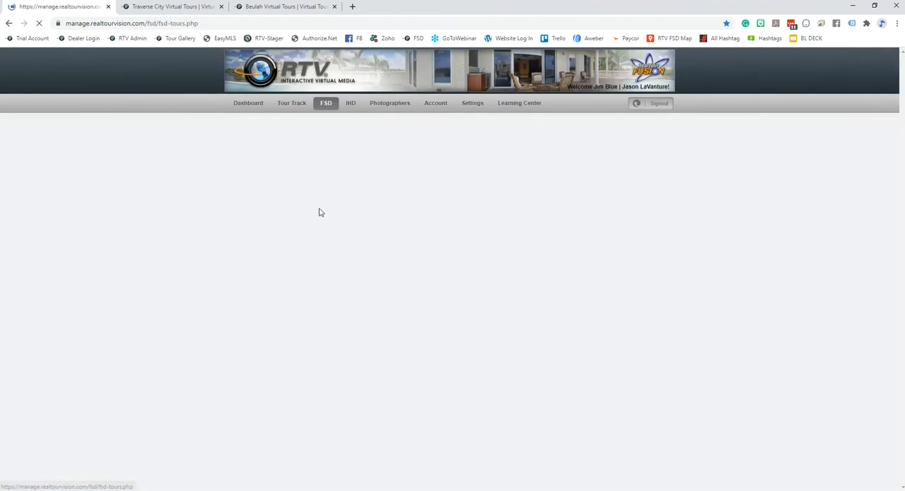
left_click(252, 153)
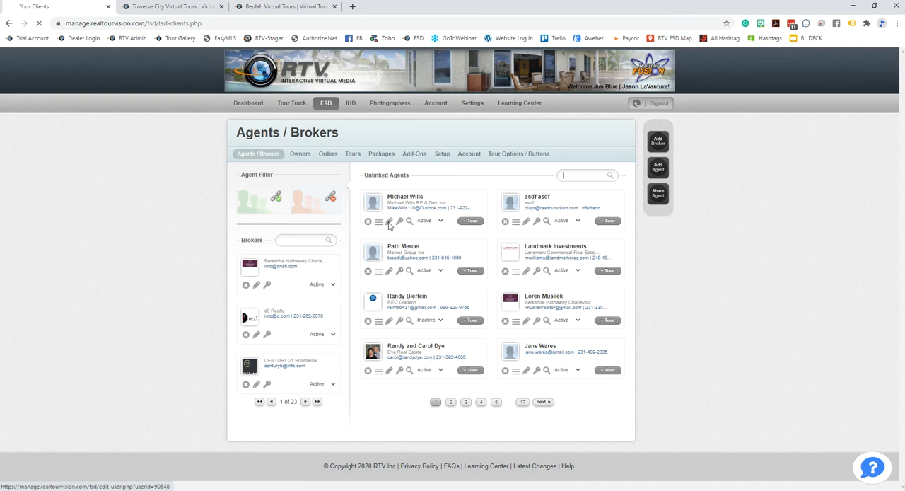
left_click(388, 222)
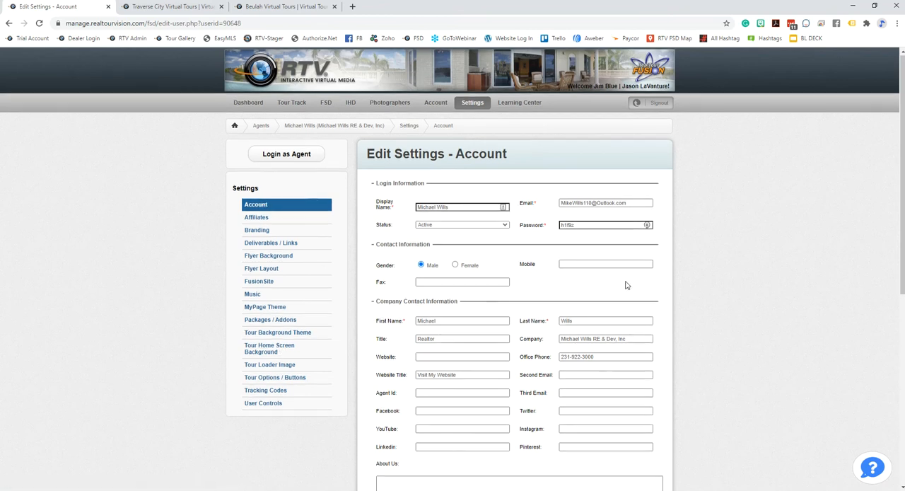
scroll(538, 290, "down", 3)
left_click(430, 316)
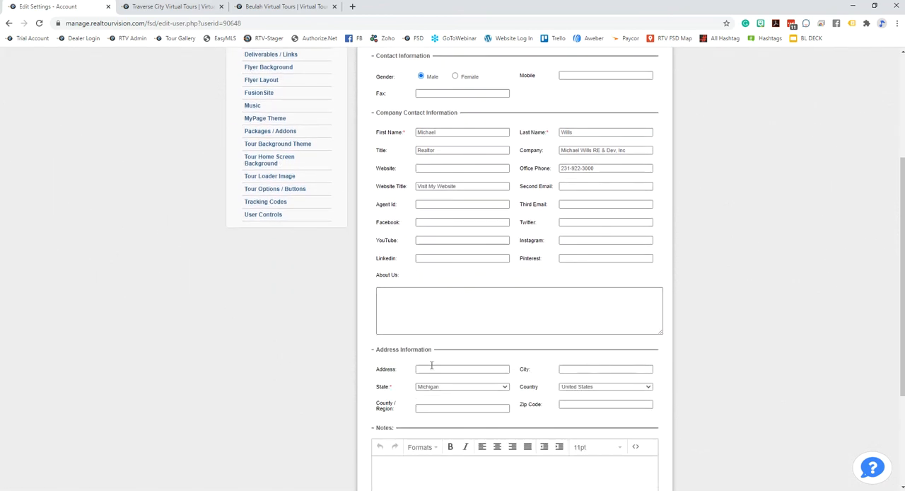
scroll(530, 297, "down", 1)
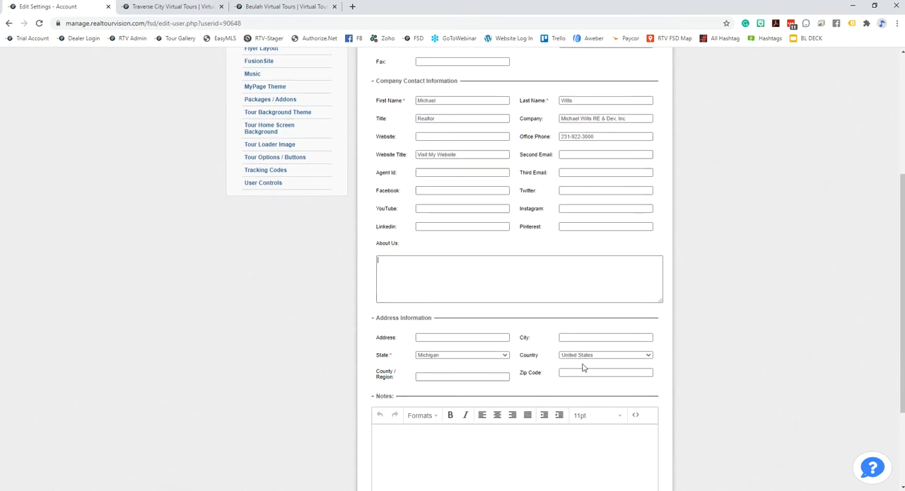
scroll(757, 398, "up", 3)
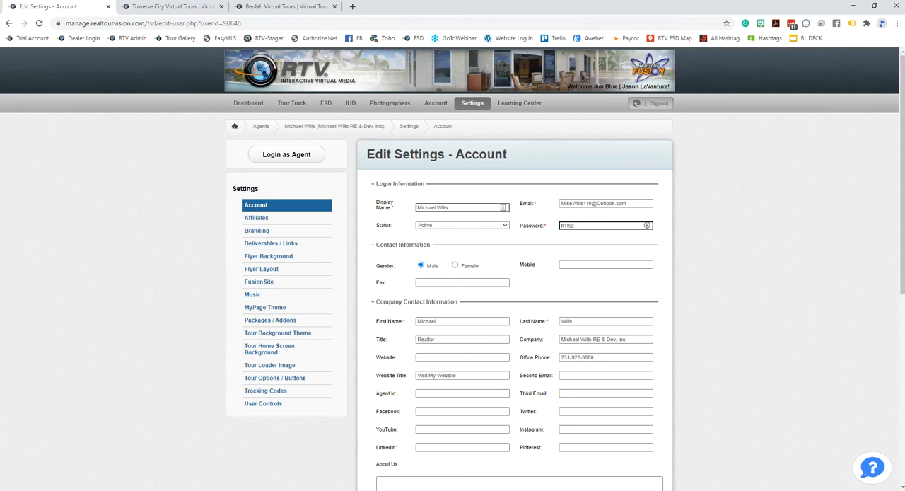
Open the account-level FusionSite settings and choose tours.bluelavamedia.com as the Preferred Domain
left_click(478, 106)
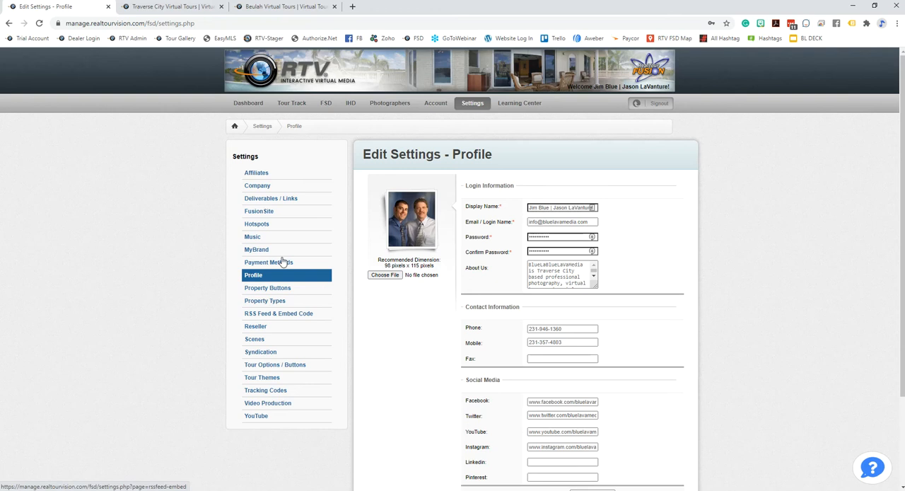
left_click(260, 215)
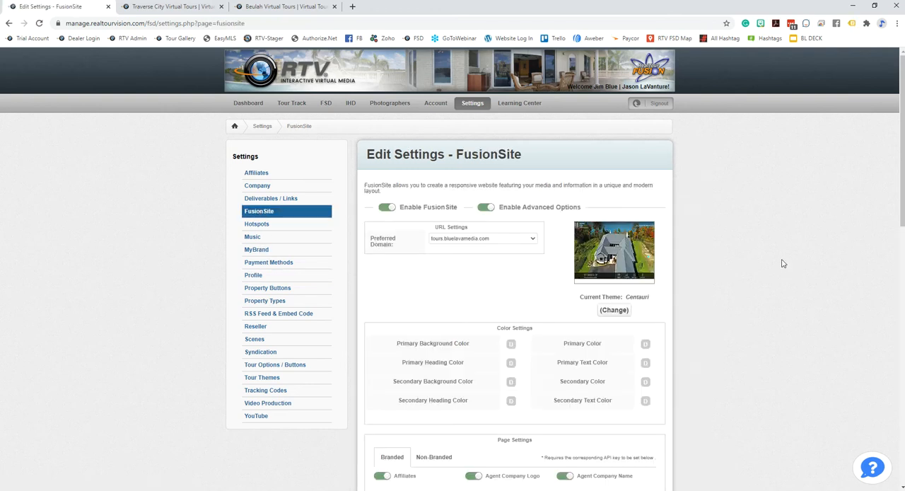
scroll(740, 259, "down", 1)
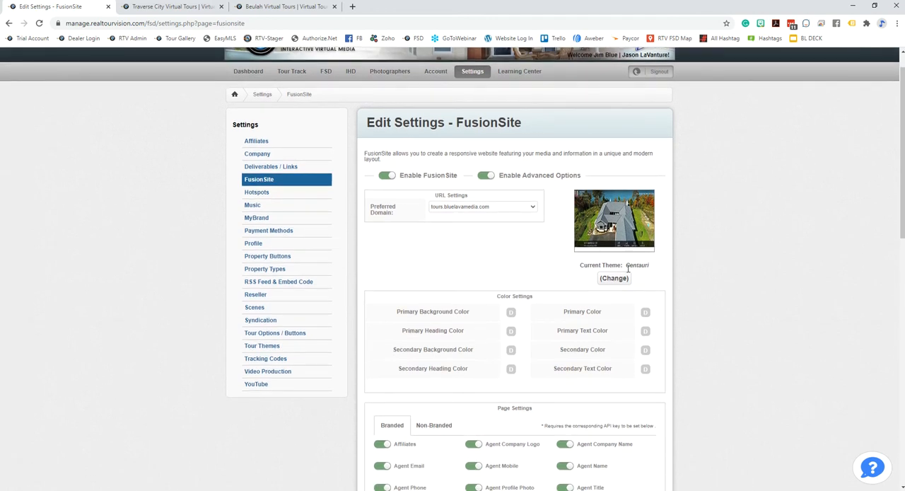
left_click(530, 211)
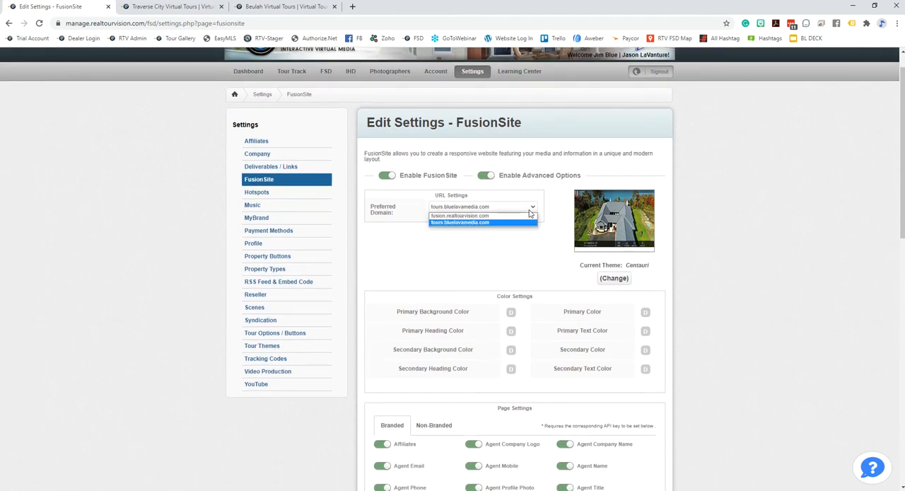
left_click(467, 223)
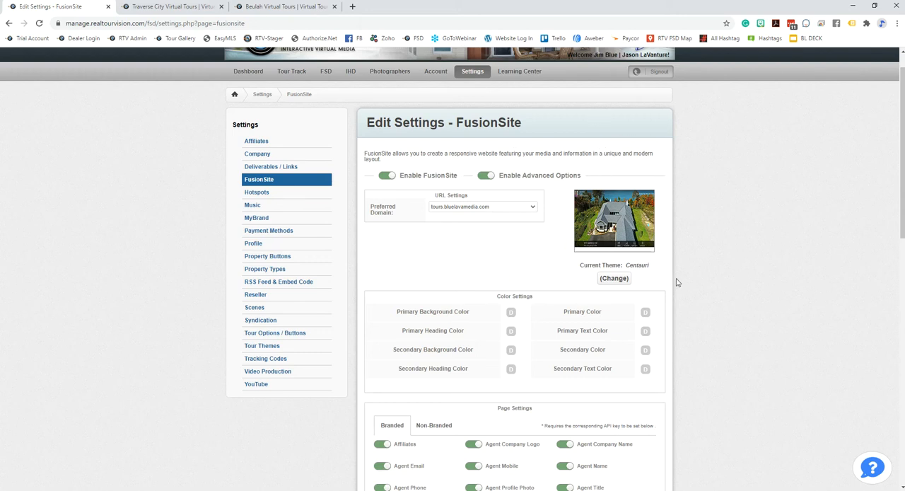
Open the account's Affiliates settings and review the affiliate list down to BlueLaVaMedia and the Default Tour Affiliate options
left_click(256, 141)
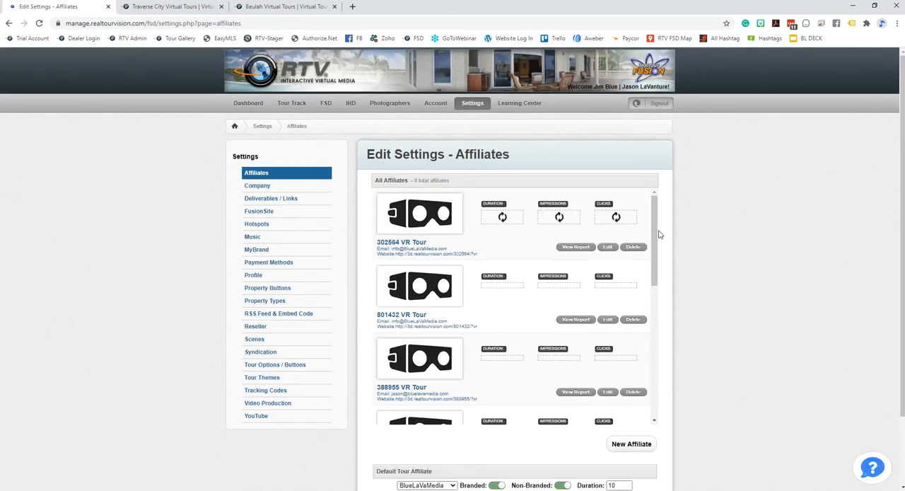
scroll(760, 309, "down", 2)
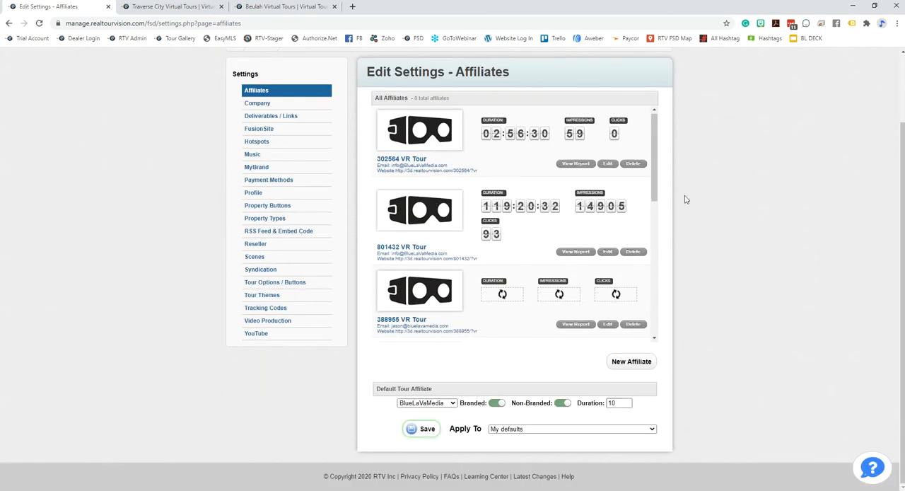
scroll(655, 148, "down", 1)
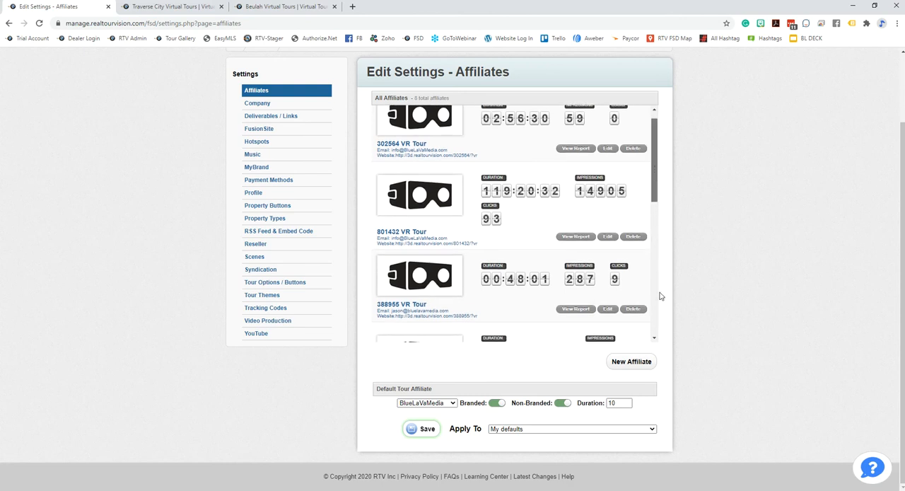
left_click_drag(655, 175, 657, 336)
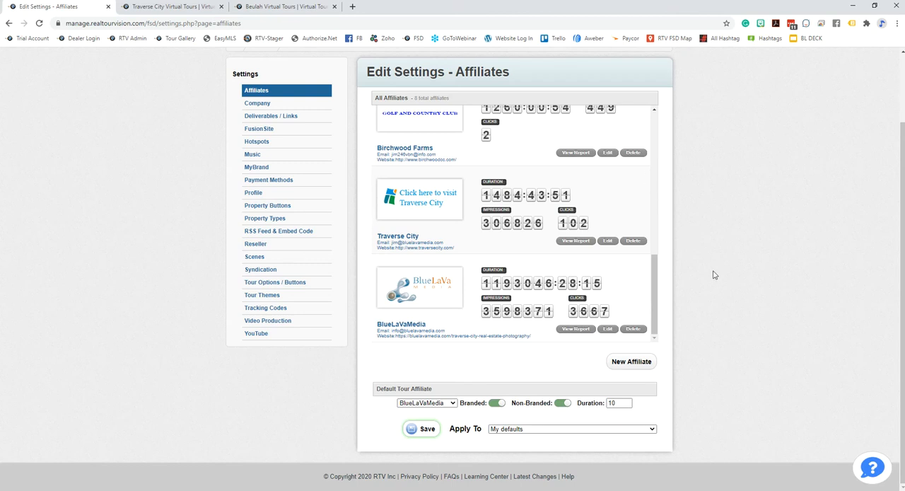
scroll(715, 233, "up", 2)
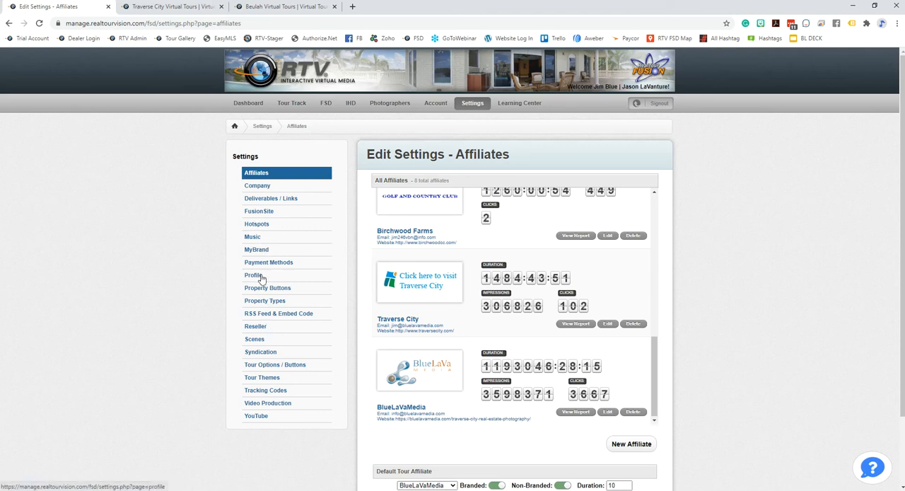
Return to the FusionSite settings and examine the Color Settings and the Branded toggles under Page Settings
left_click(259, 211)
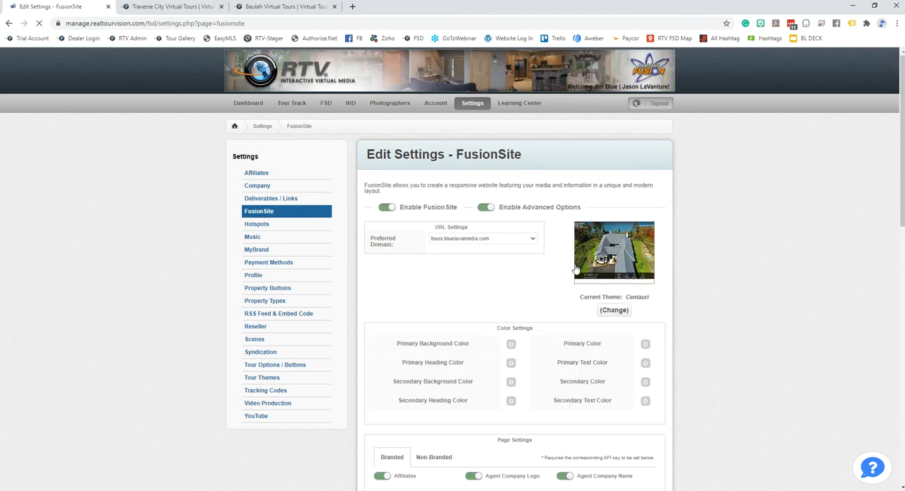
scroll(417, 230, "down", 5)
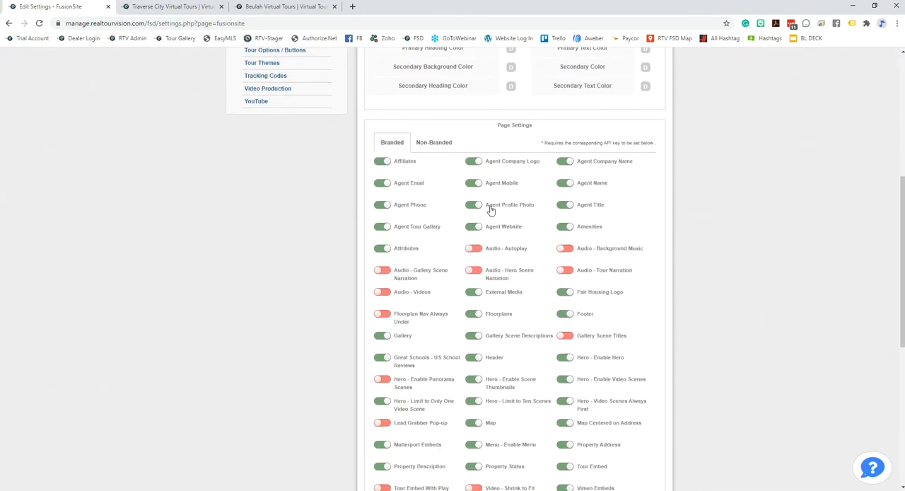
scroll(676, 275, "up", 4)
scroll(675, 244, "down", 2)
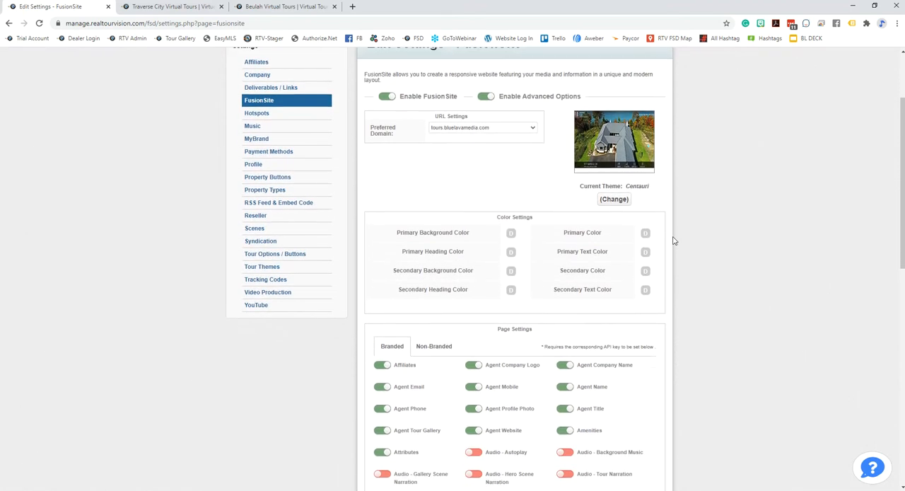
scroll(686, 297, "down", 3)
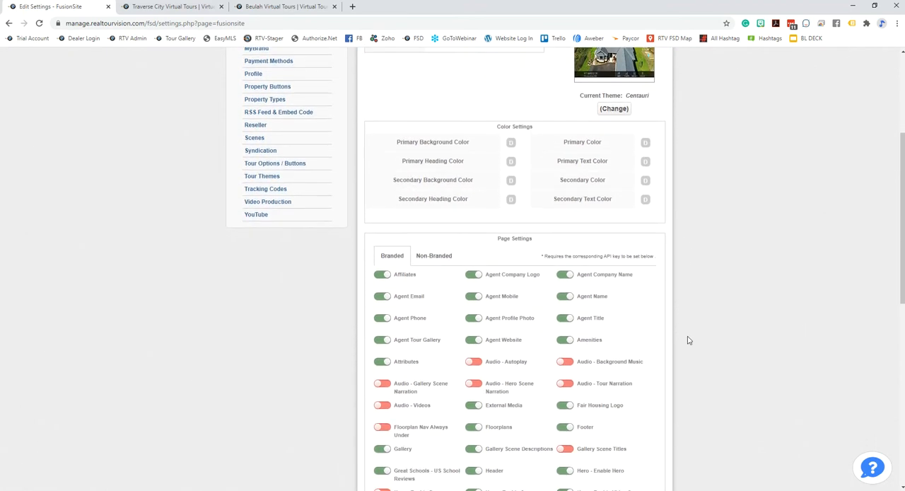
Review the Branded toggles under Page Settings and look over the available FusionSite themes, keeping Centauri
scroll(706, 343, "down", 1)
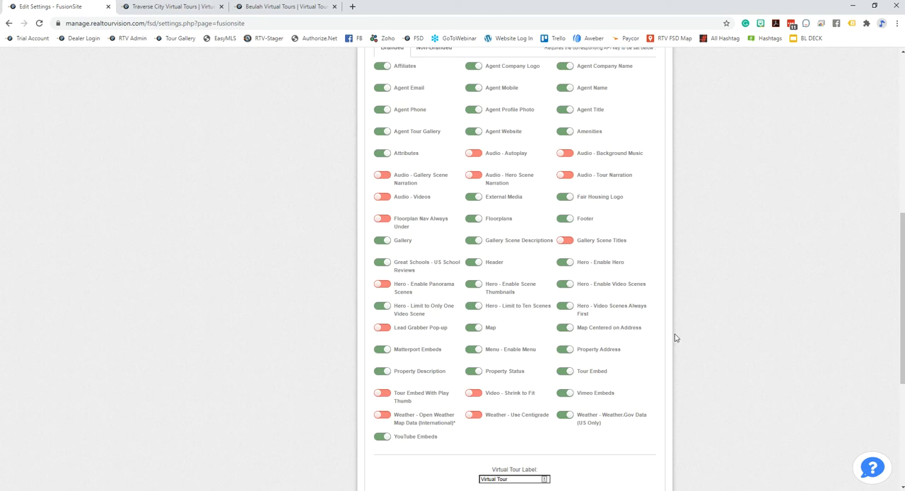
scroll(681, 321, "up", 5)
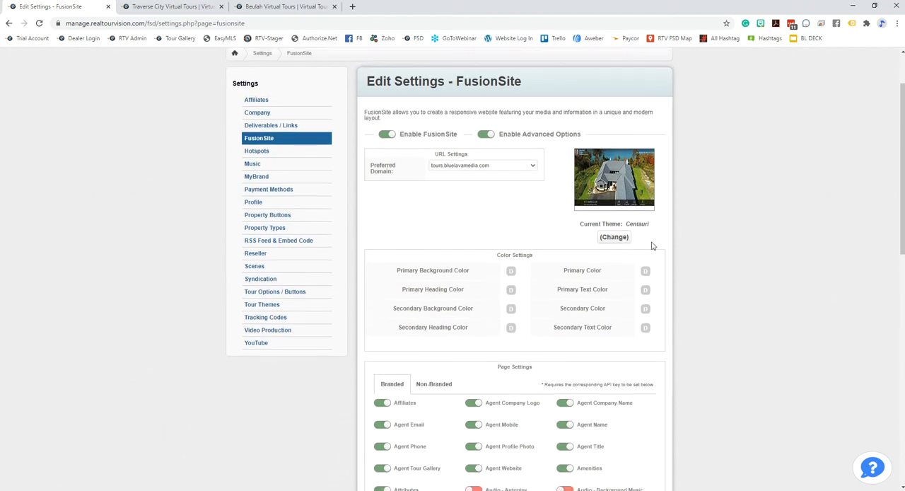
left_click(613, 246)
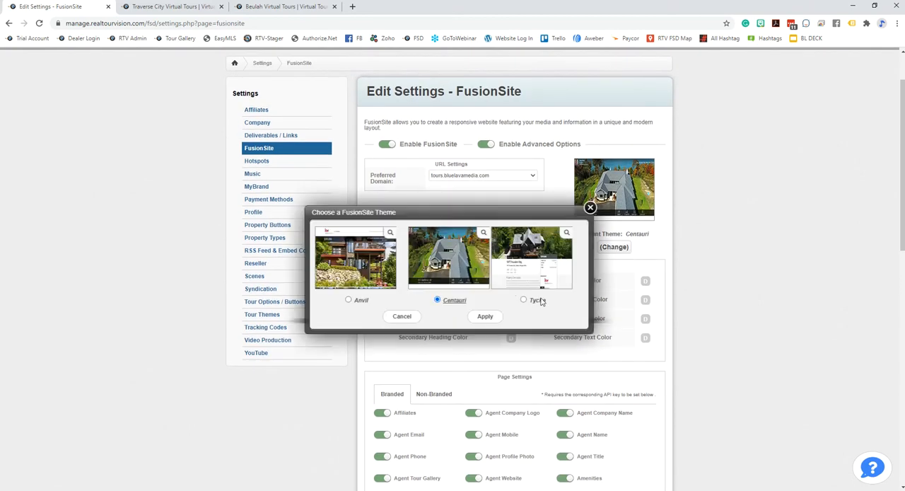
left_click(590, 207)
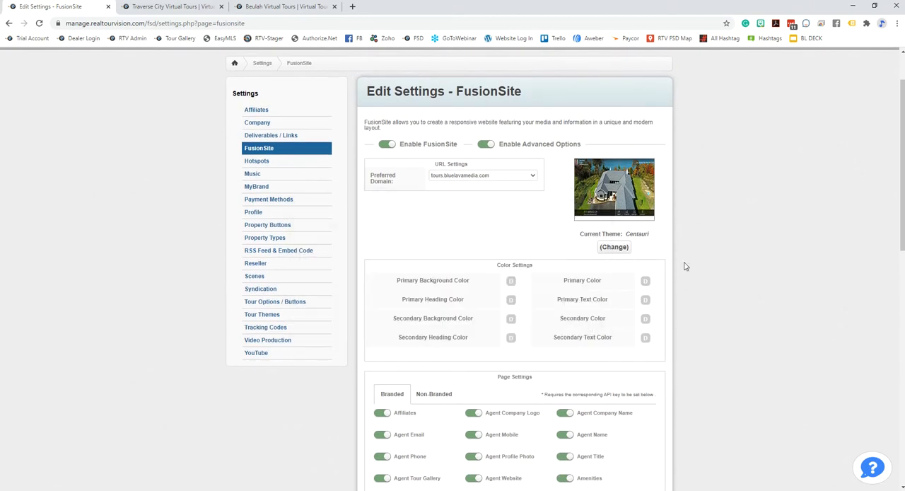
Check the Virtual Tour Label, Lead Grabber and API Keys sections, and inspect the Apply To choices for saving the FusionSite settings
scroll(683, 265, "down", 10)
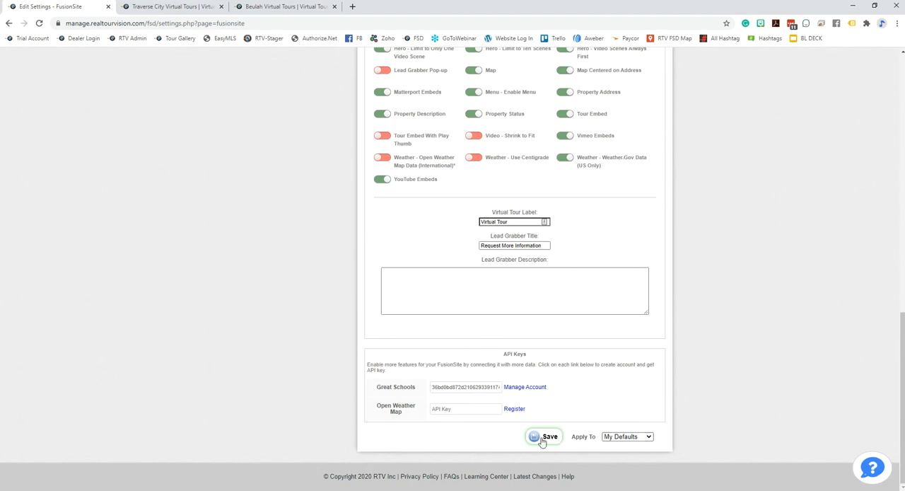
left_click(649, 437)
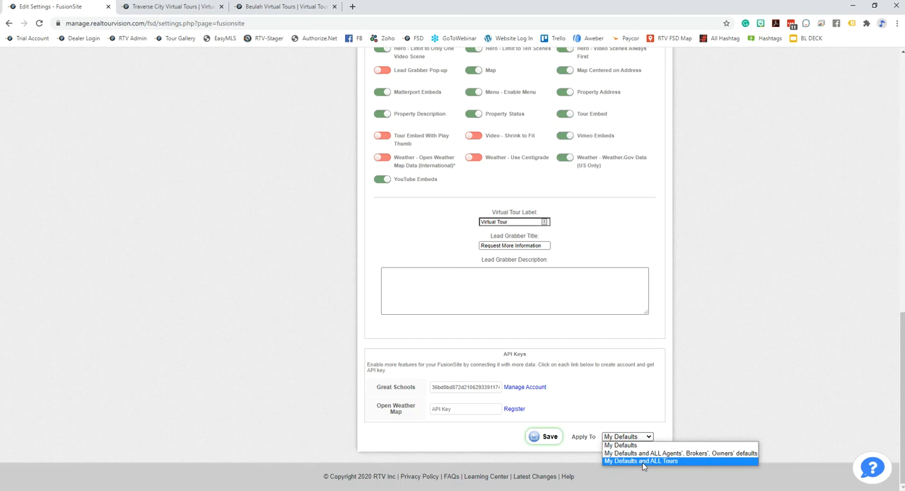
left_click(749, 402)
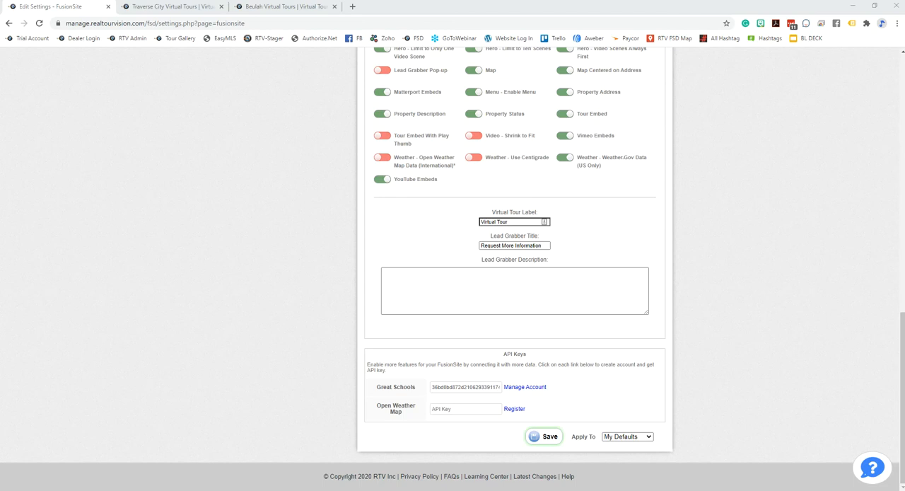
Open the account's Tour Options / Buttons settings and examine the Branded and Non-Branded toggles, including the Fusion Slim and Slim Carousel rows
scroll(717, 292, "up", 10)
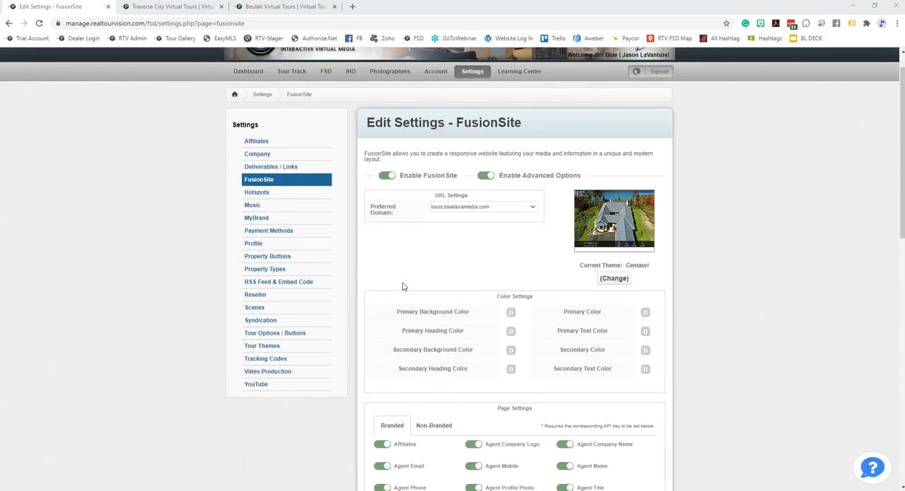
left_click(267, 337)
scroll(679, 301, "down", 2)
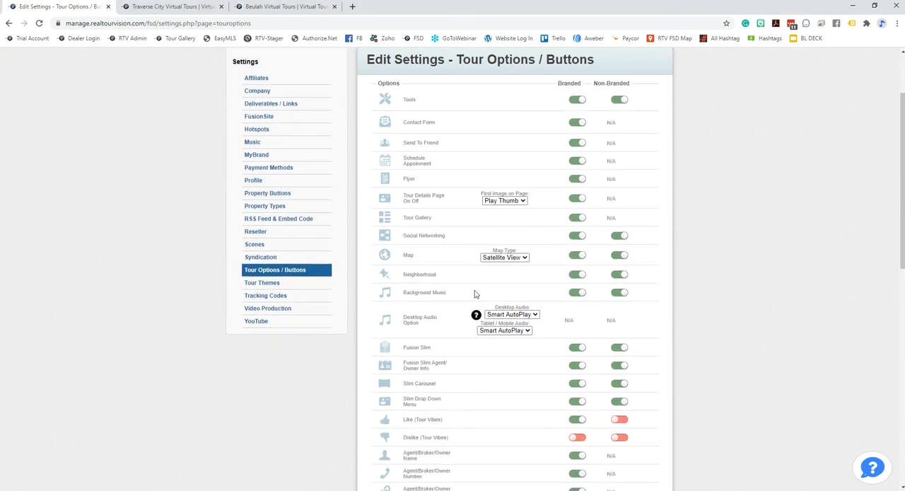
scroll(625, 286, "down", 2)
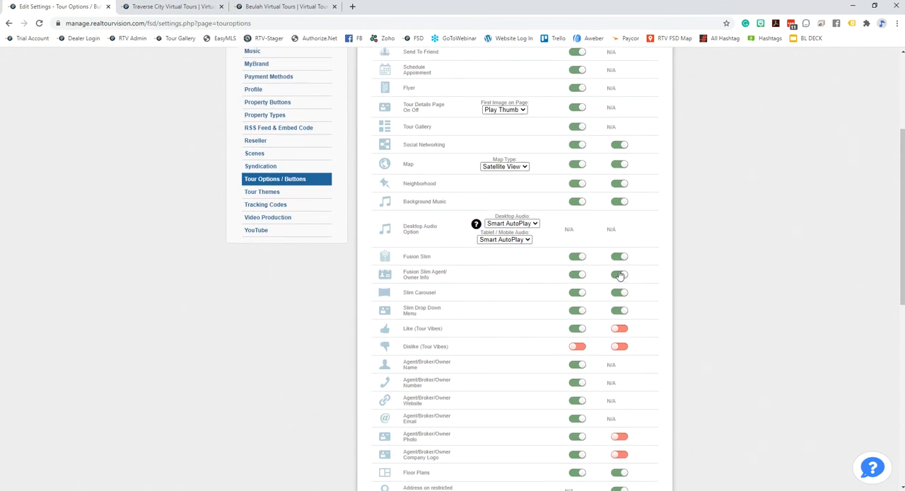
scroll(676, 275, "down", 5)
scroll(660, 330, "up", 4)
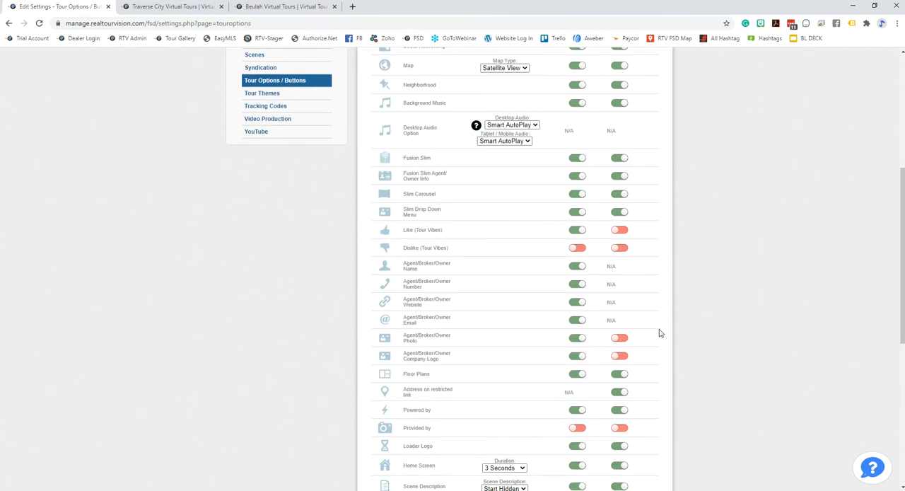
left_click(574, 195)
scroll(645, 330, "up", 3)
scroll(648, 319, "down", 2)
Review the remaining tour options down to ADA Compliance and inspect the Apply To choices for saving them
scroll(699, 333, "down", 5)
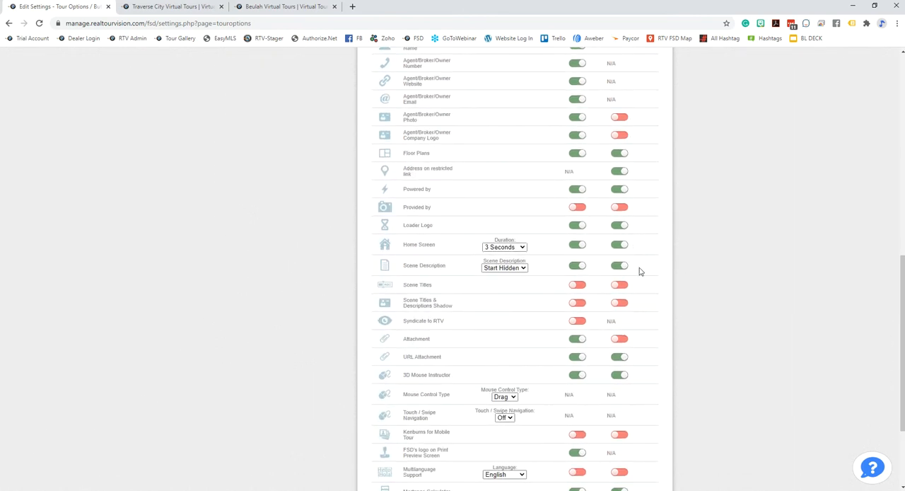
scroll(606, 331, "down", 3)
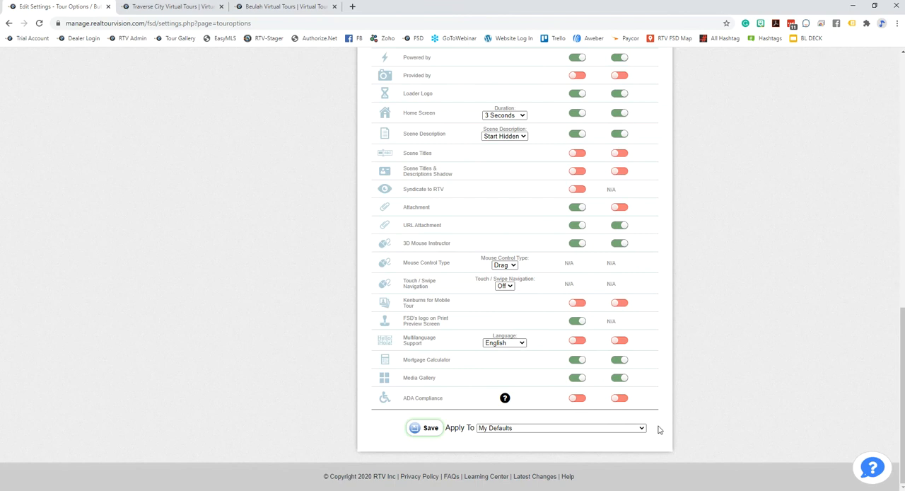
left_click(636, 428)
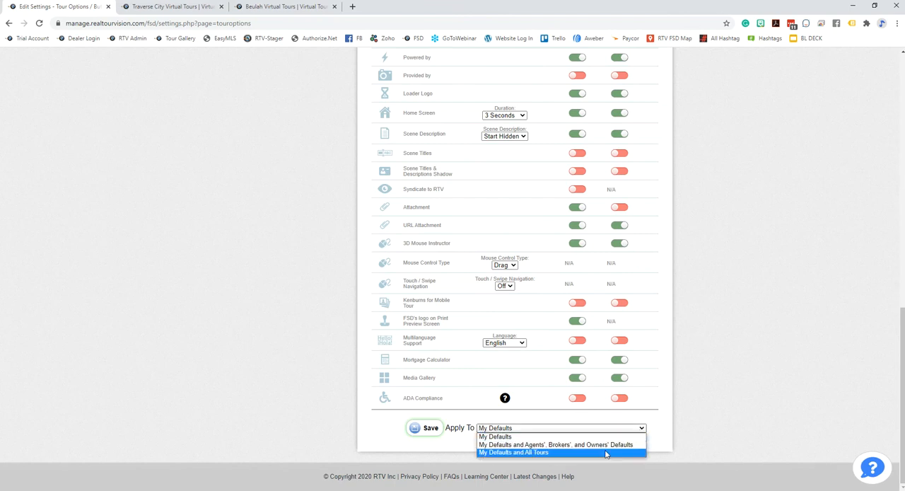
left_click(731, 382)
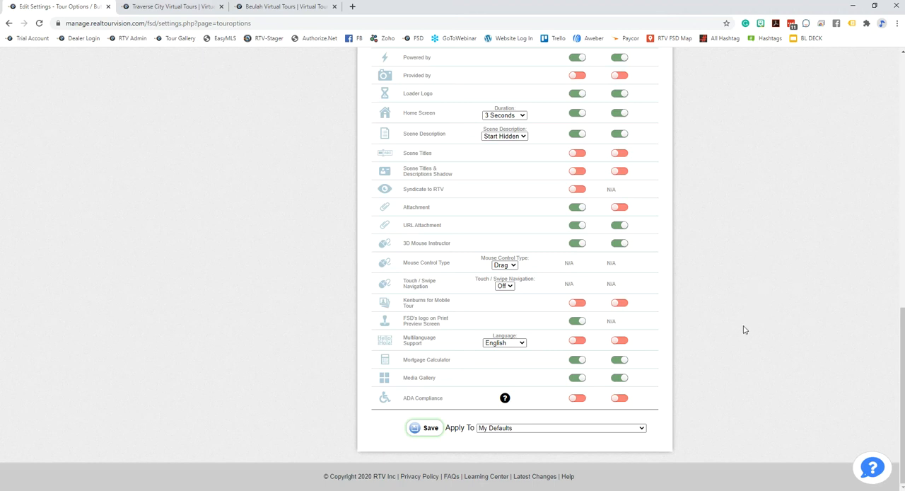
Open the account's Deliverables / Links settings and review the link toggles, QR code sizes, .ZIP file options and Deliverables Email Signature
scroll(739, 331, "up", 10)
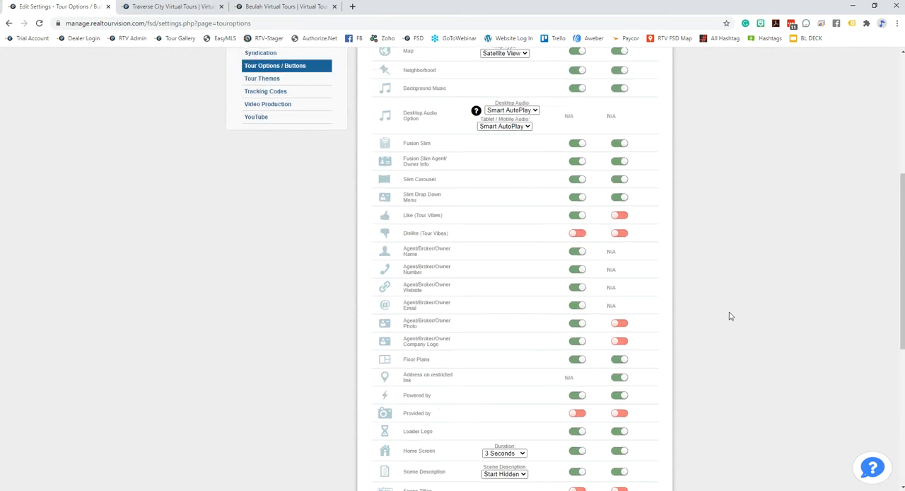
scroll(735, 322, "up", 1)
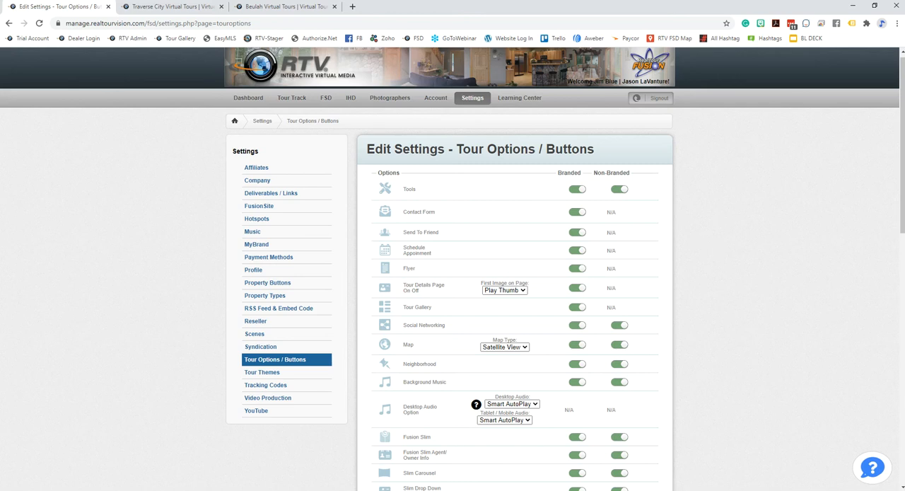
left_click(271, 194)
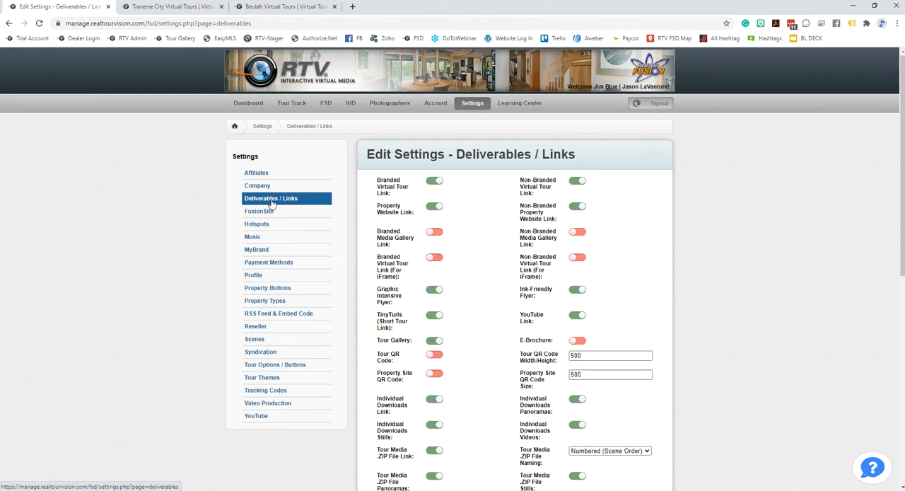
scroll(684, 280, "down", 1)
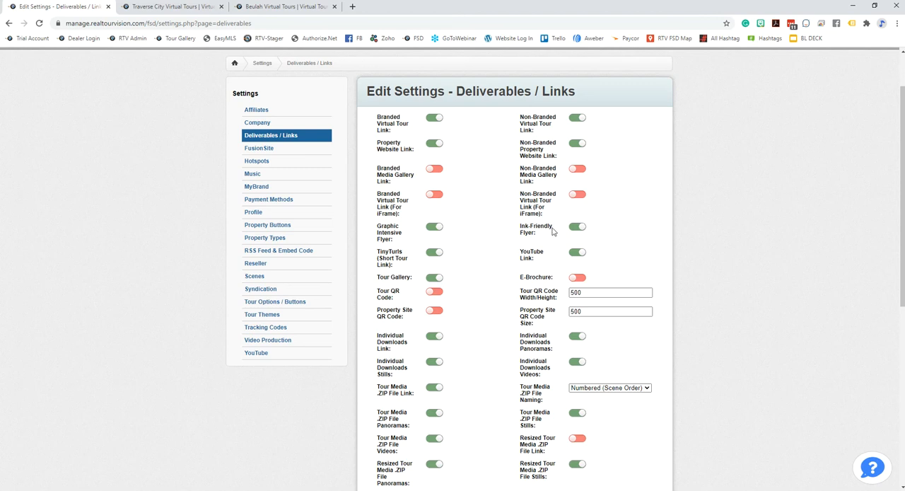
scroll(675, 327, "down", 3)
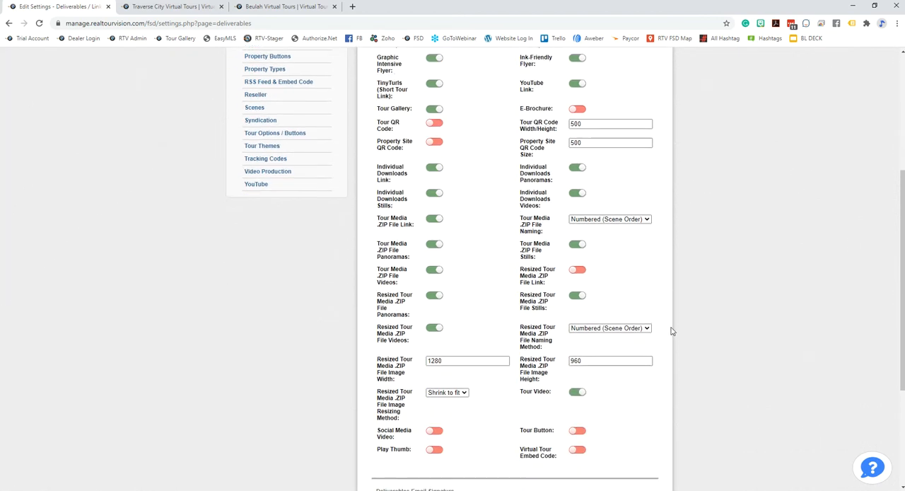
scroll(672, 330, "up", 3)
double_click(597, 292)
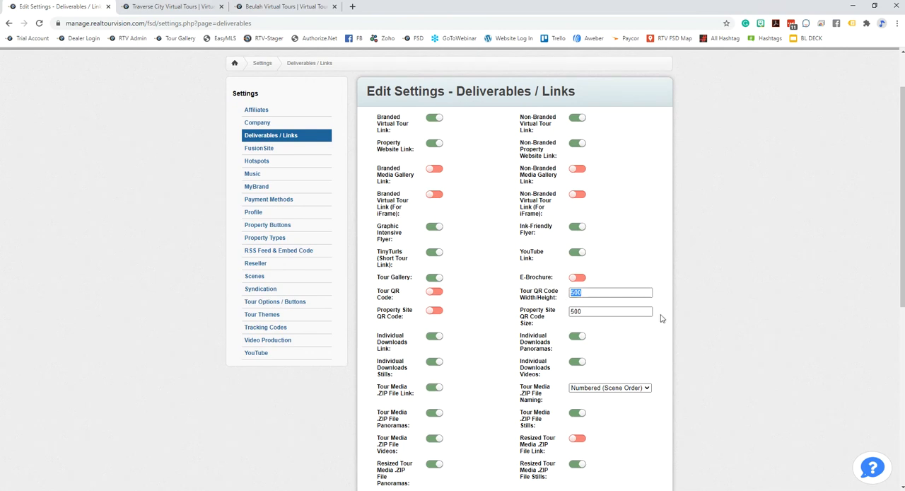
left_click(592, 294)
scroll(785, 306, "down", 4)
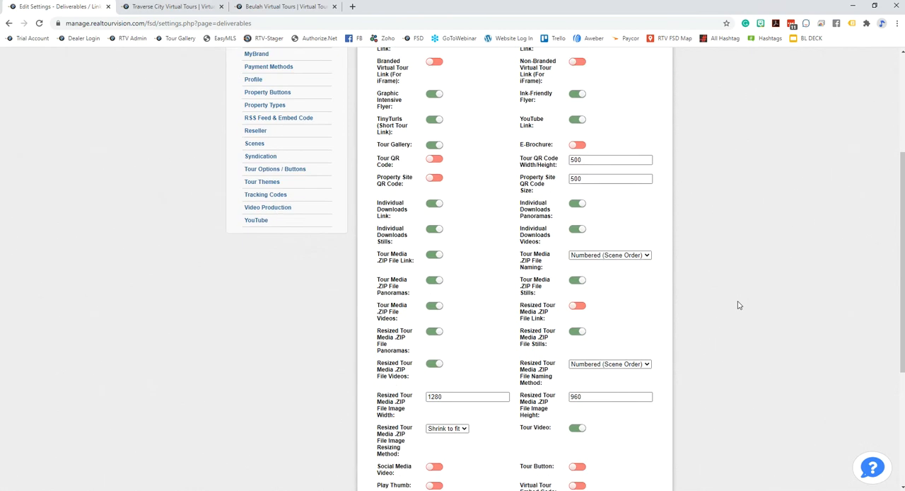
scroll(709, 396, "down", 2)
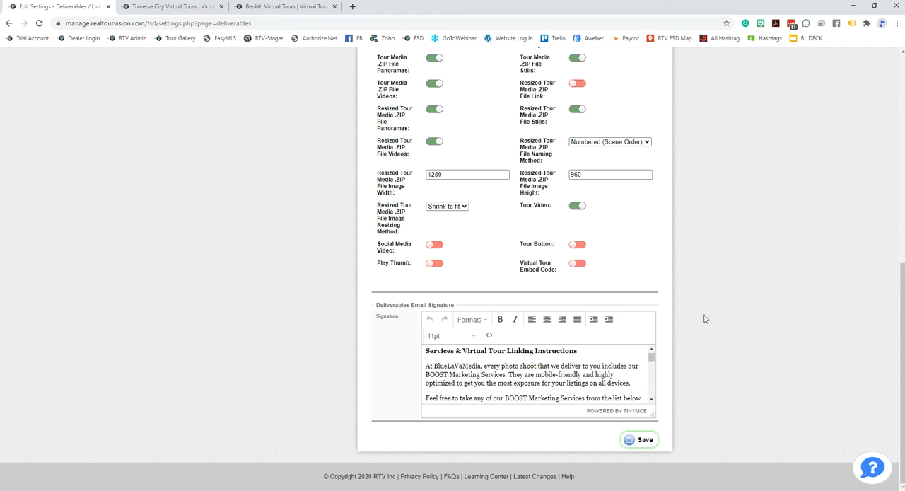
Open the first unlinked agent's settings from the FSD Agents / Brokers list and show its Deliverables / Links page
scroll(704, 318, "up", 6)
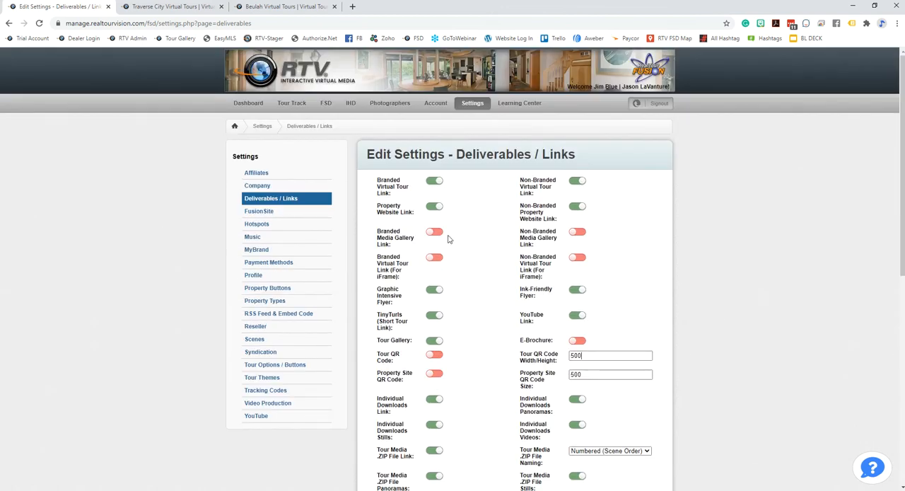
left_click(326, 108)
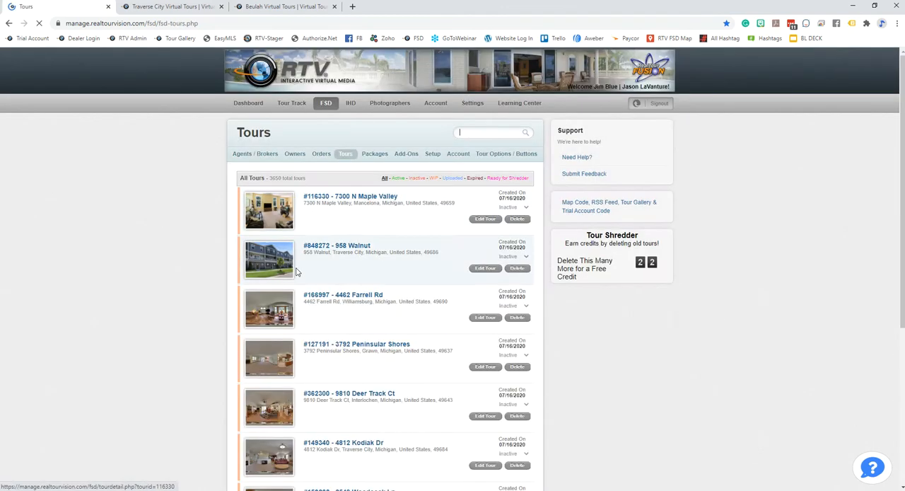
left_click(249, 154)
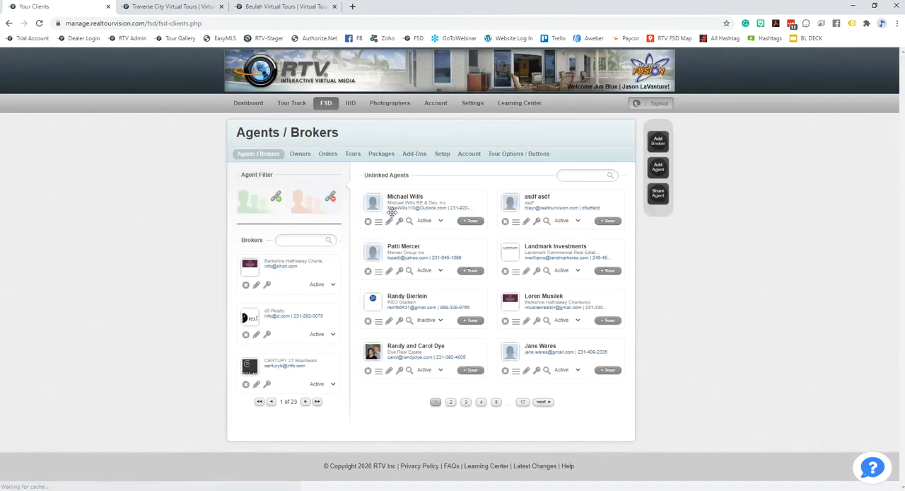
left_click(388, 222)
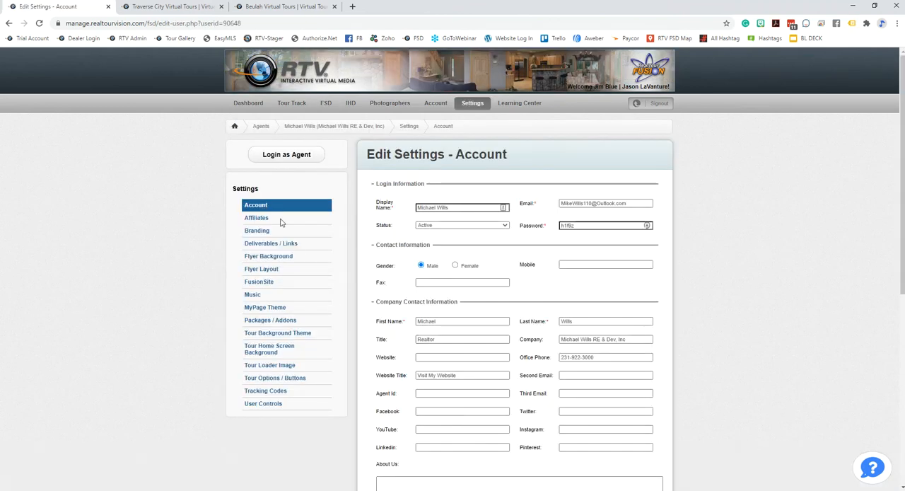
left_click(274, 244)
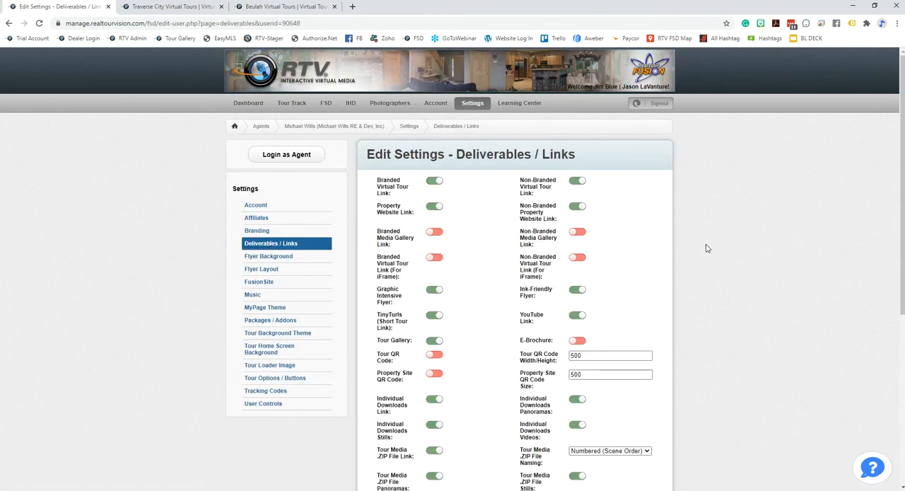
Examine the agent's QR code size fields, the download options and the choices for the resized .ZIP file image resizing method
scroll(707, 269, "down", 1)
scroll(709, 281, "down", 1)
double_click(585, 230)
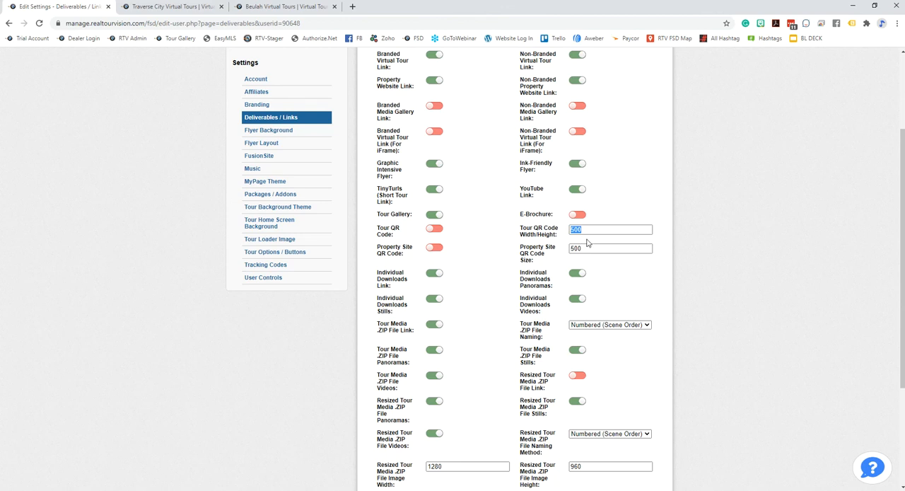
double_click(591, 248)
scroll(682, 291, "down", 3)
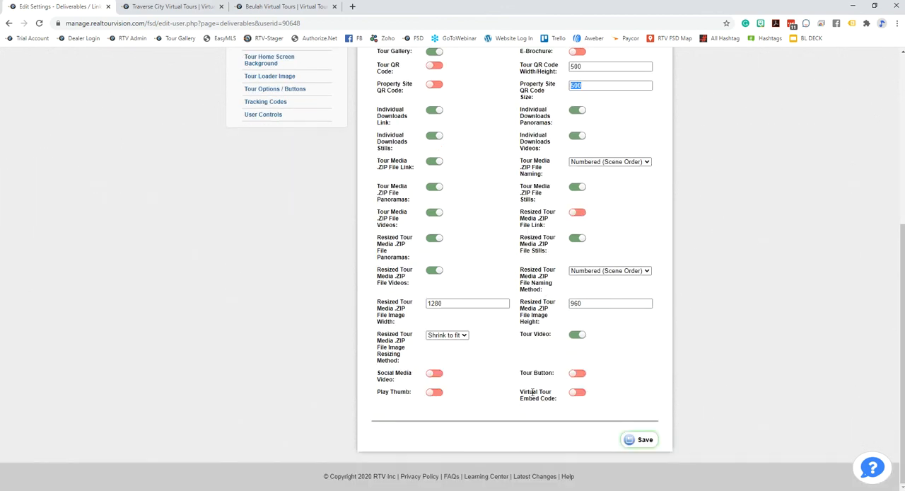
scroll(533, 392, "up", 5)
scroll(608, 338, "down", 3)
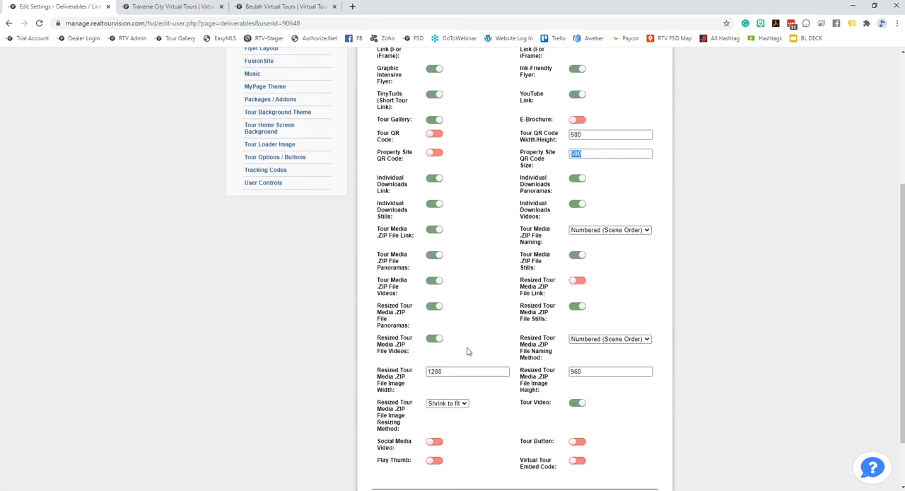
left_click(465, 408)
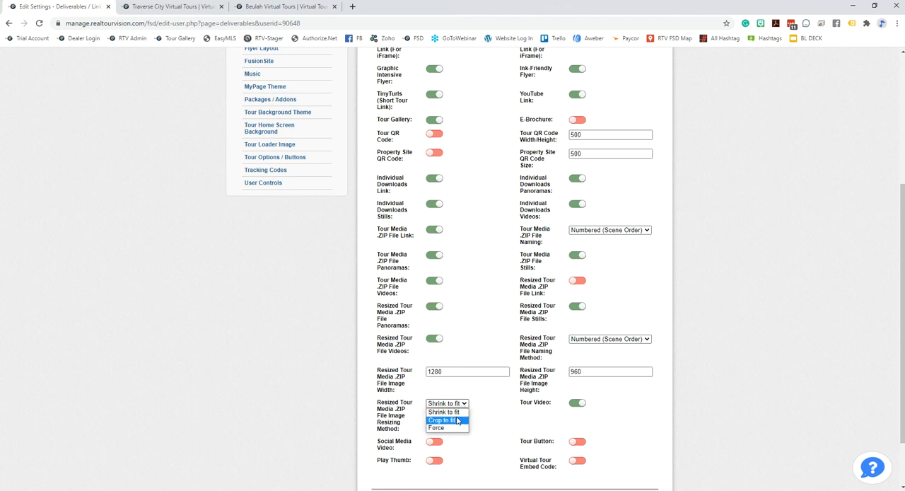
left_click(680, 392)
Return to the account-level settings and view the Profile page's login, contact and social media fields
scroll(778, 396, "up", 2)
scroll(749, 352, "up", 2)
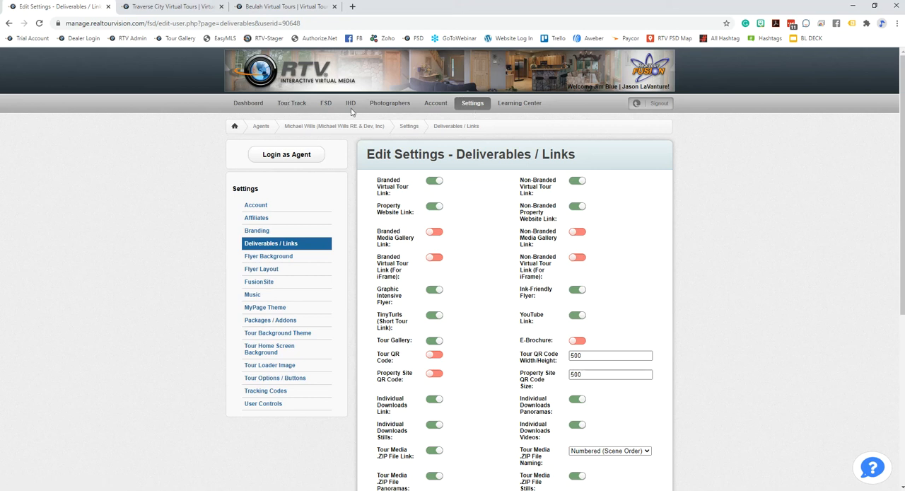
left_click(475, 103)
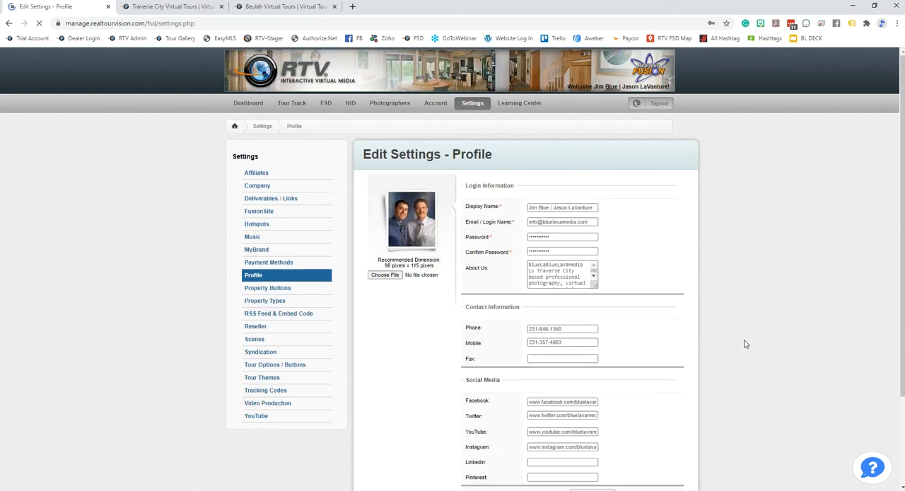
left_click_drag(213, 152, 161, 140)
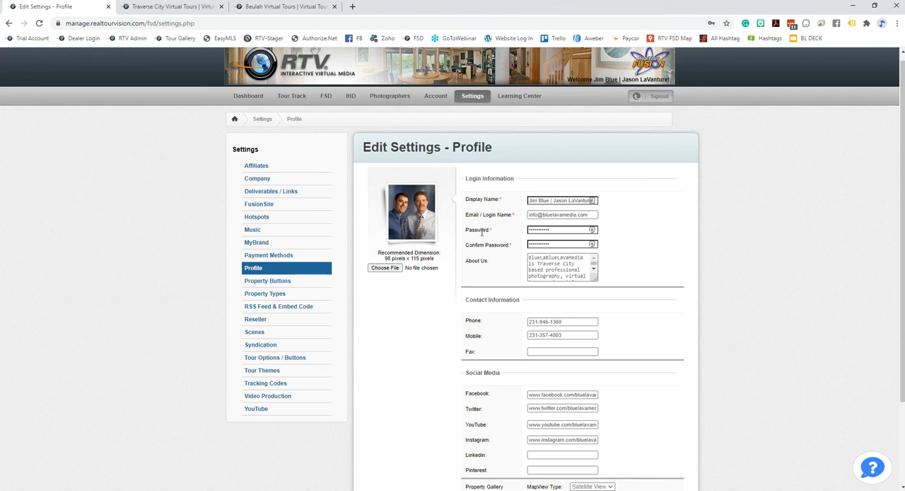
Open the last tour on the first page of the FSD tours list
scroll(715, 283, "down", 2)
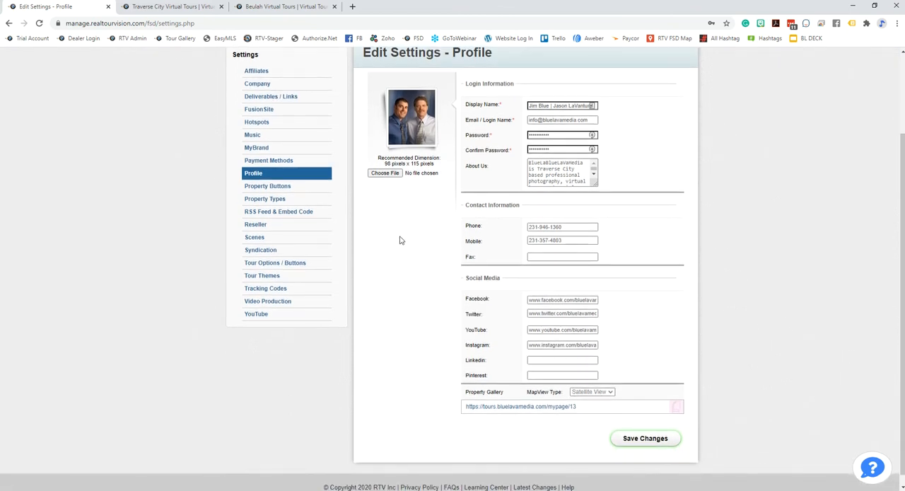
scroll(701, 319, "up", 2)
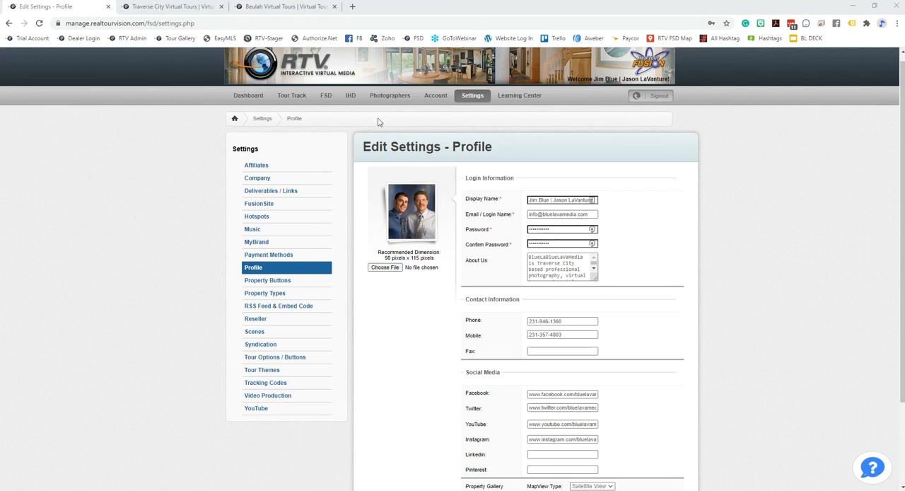
left_click(327, 94)
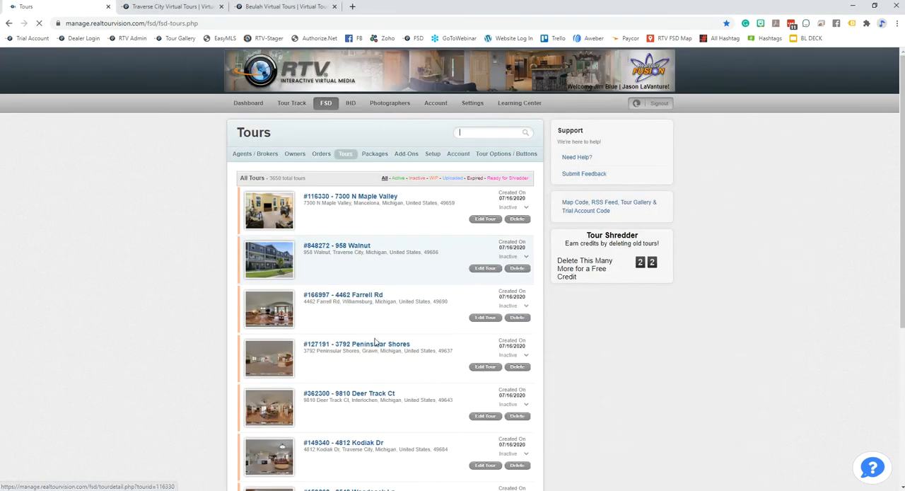
scroll(368, 331, "down", 1)
scroll(368, 330, "down", 5)
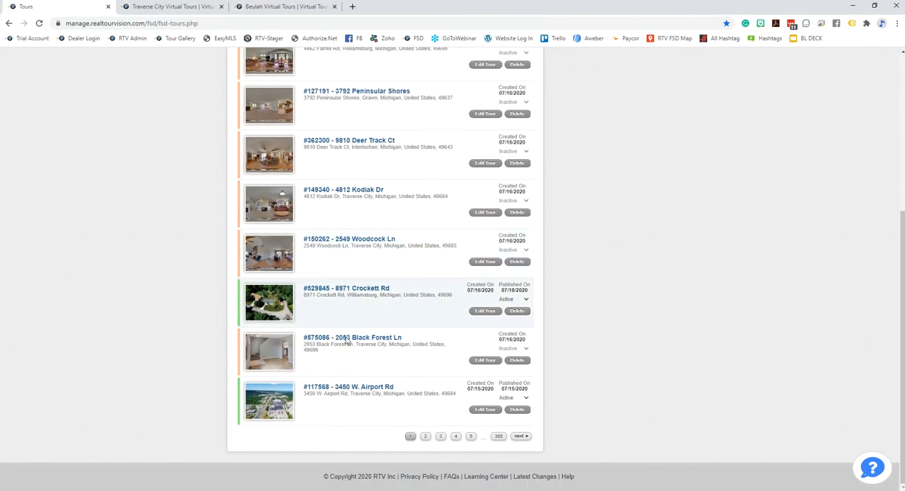
left_click(357, 391)
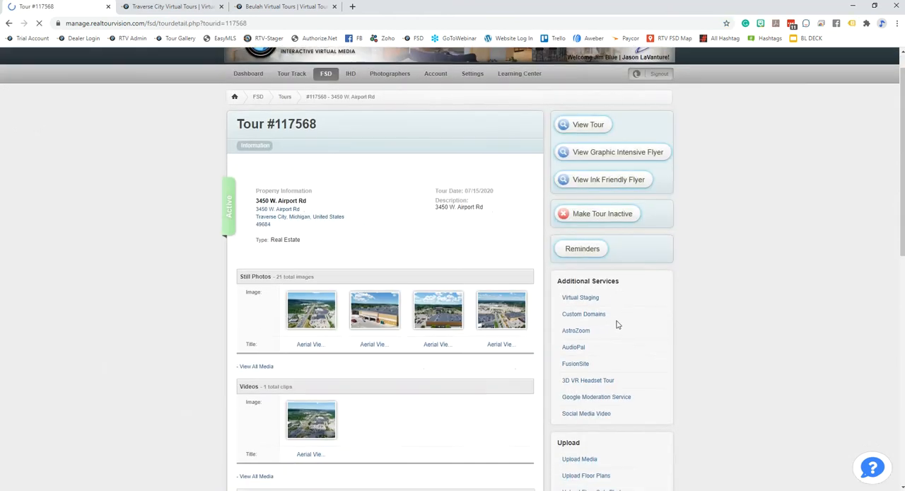
Open the tour's hot spot editor from its editing options
scroll(655, 322, "down", 3)
scroll(655, 321, "down", 5)
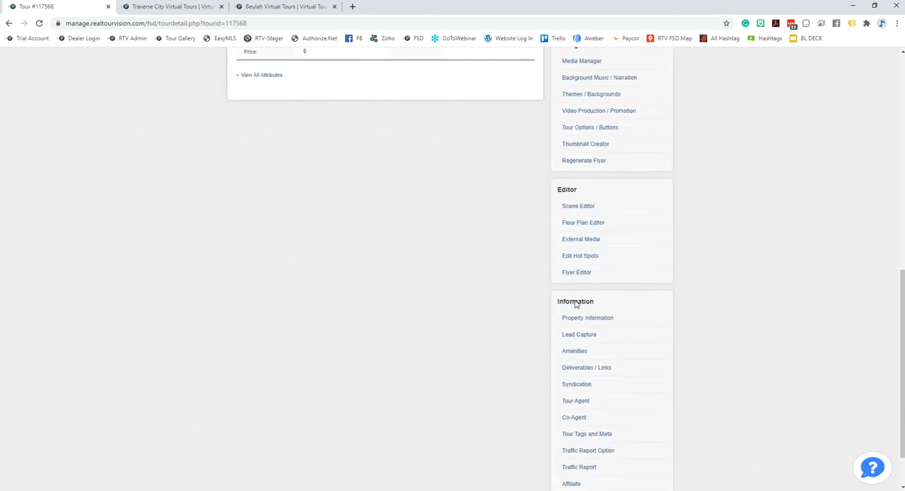
left_click(578, 258)
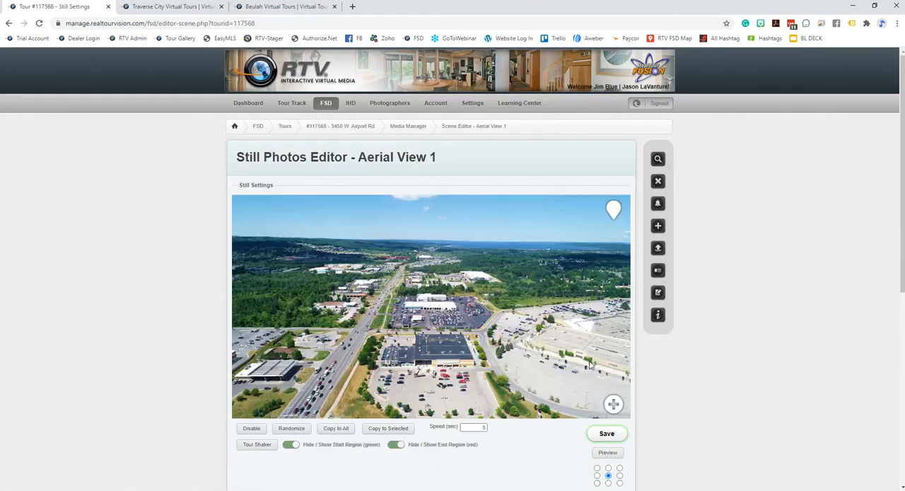
View the options for a new Scene Spot linked to Aerial View 1 and discard the hotspot
left_click(612, 408)
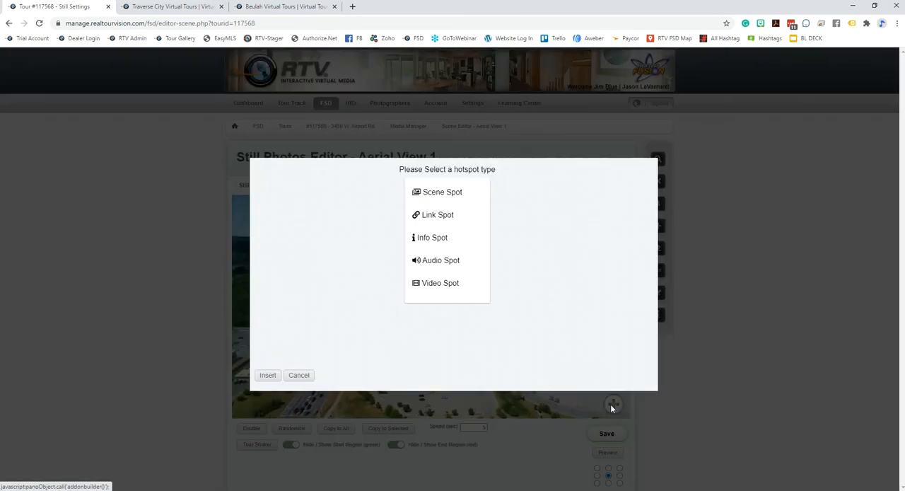
left_click(440, 201)
left_click(308, 220)
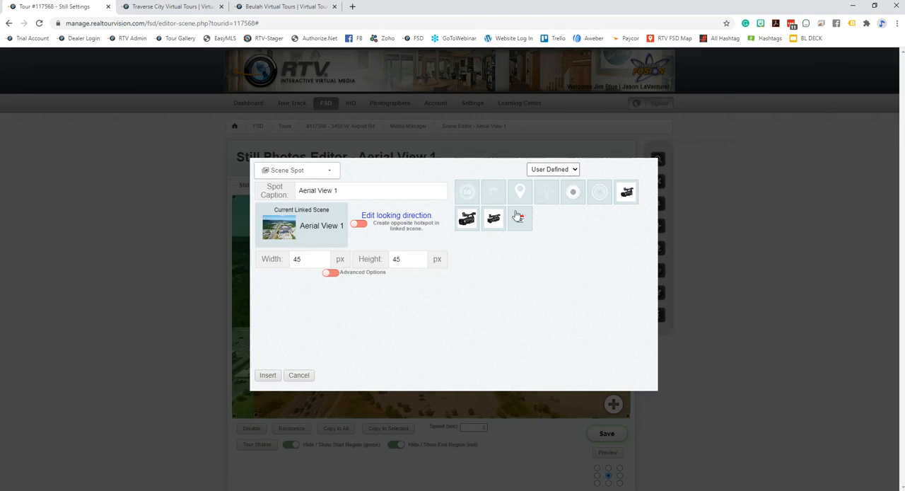
left_click(301, 379)
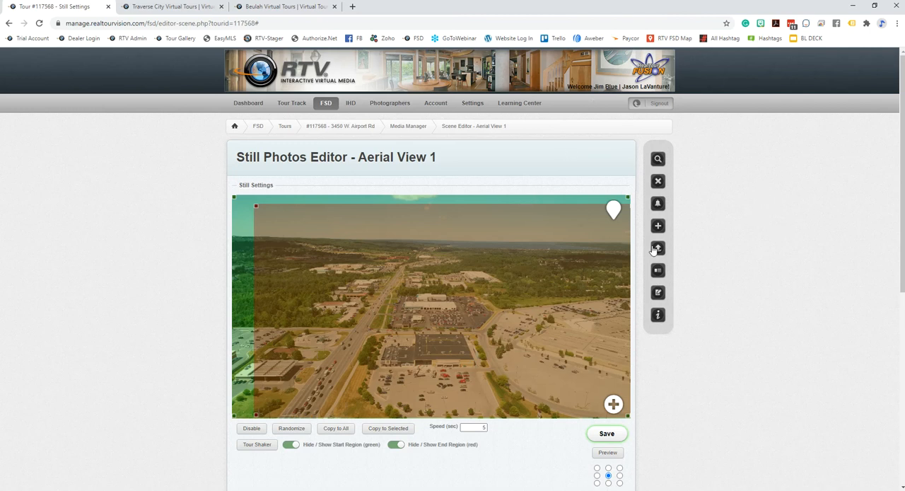
Examine the still photos editor's region, speed and calibration settings and its Tour Media list
scroll(717, 368, "down", 2)
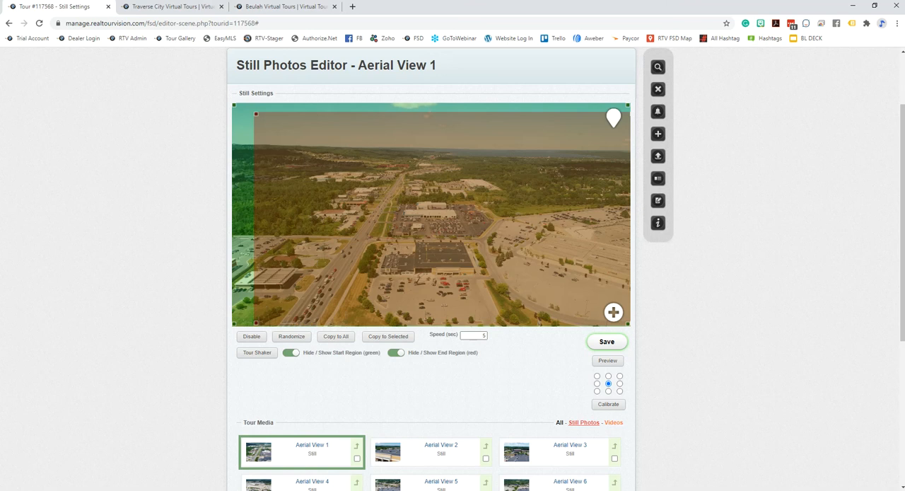
scroll(765, 215, "down", 1)
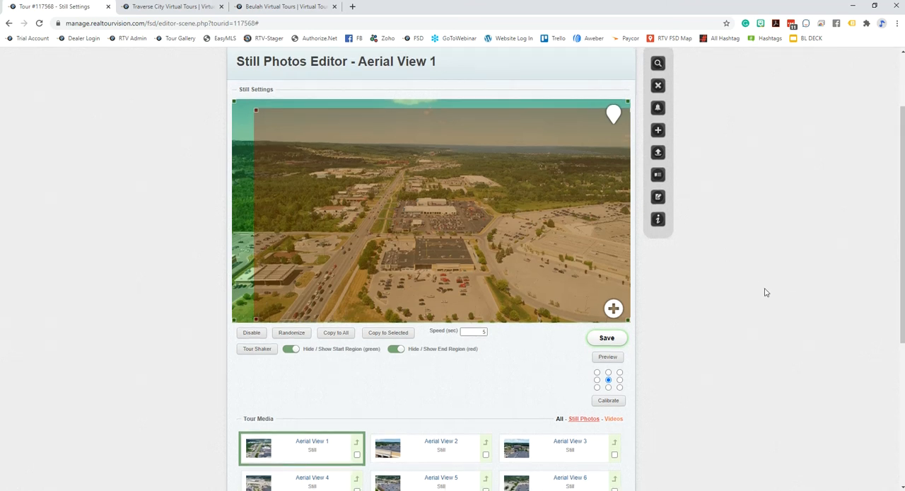
scroll(743, 299, "down", 2)
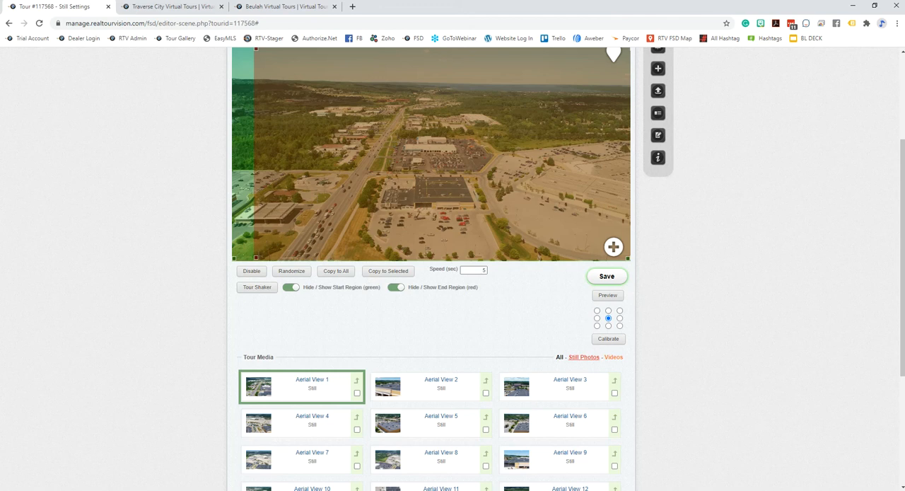
scroll(639, 214, "down", 1)
scroll(798, 335, "up", 2)
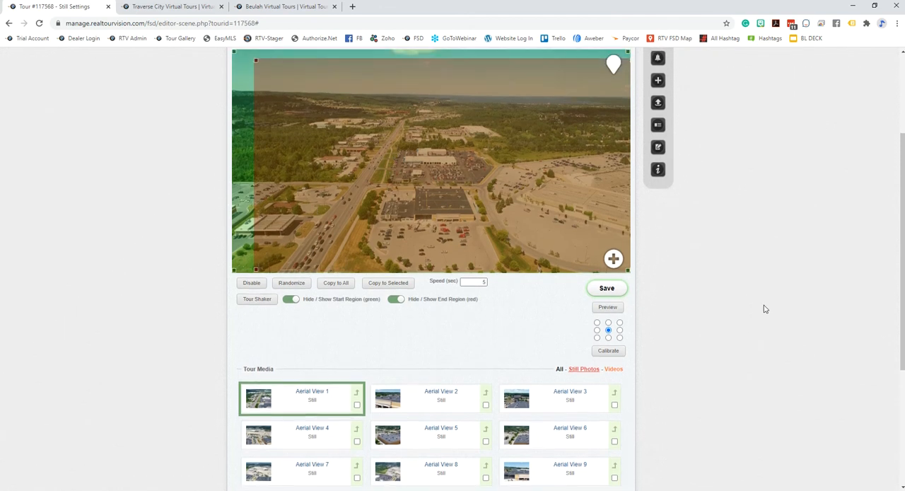
scroll(749, 300, "up", 3)
Open the first tour in the FSD tours list and show the ADA Compliance row in its Tour Options / Buttons
left_click(325, 107)
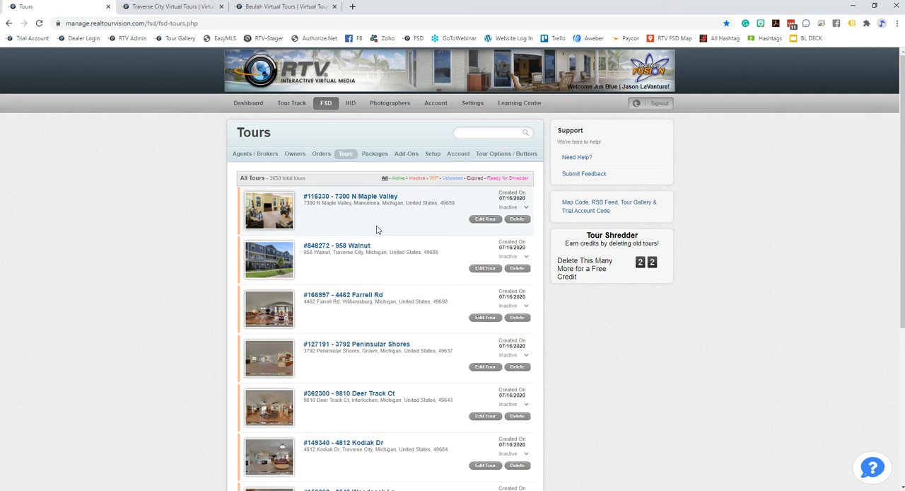
left_click(360, 197)
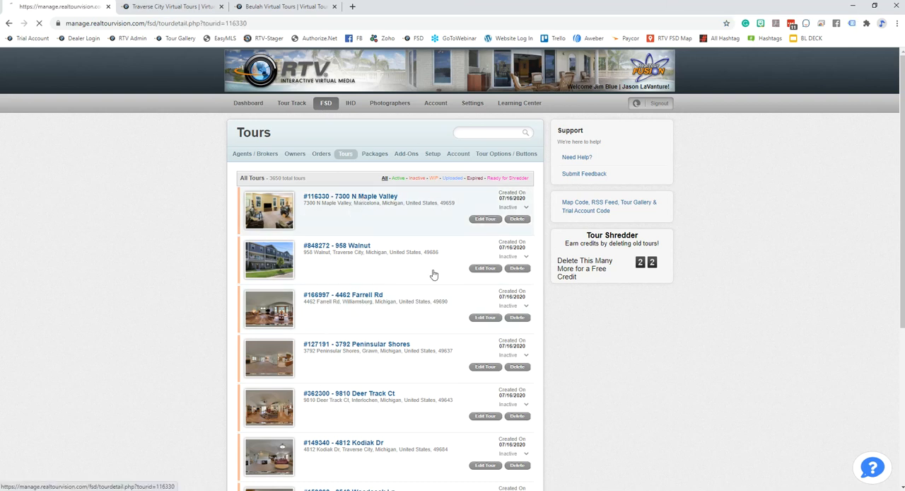
scroll(647, 353, "down", 1)
scroll(634, 290, "down", 5)
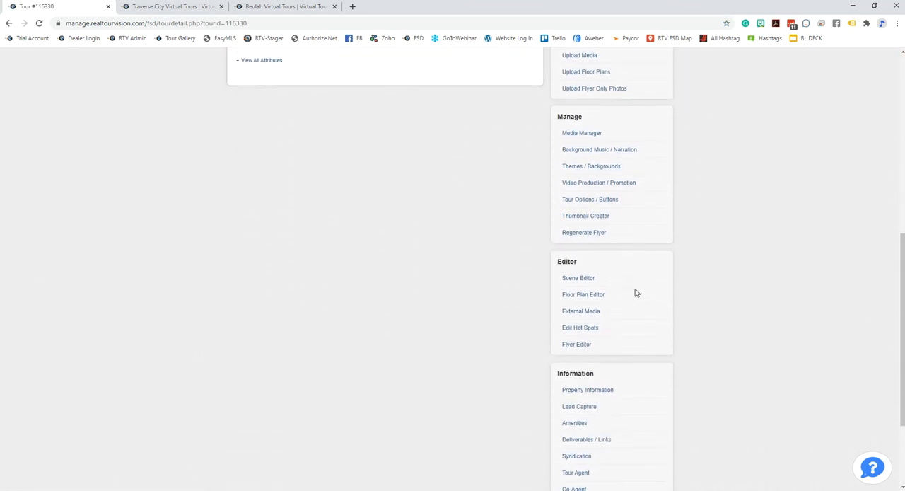
scroll(622, 304, "down", 2)
scroll(615, 311, "down", 1)
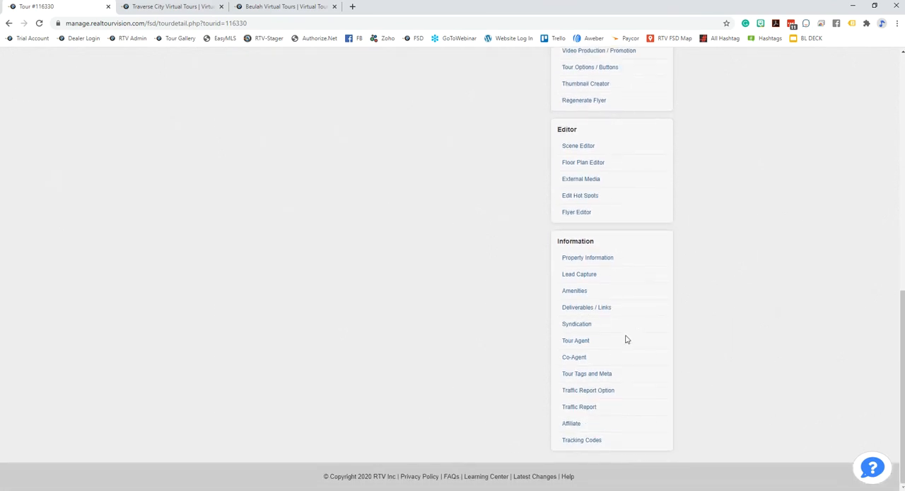
scroll(628, 337, "up", 3)
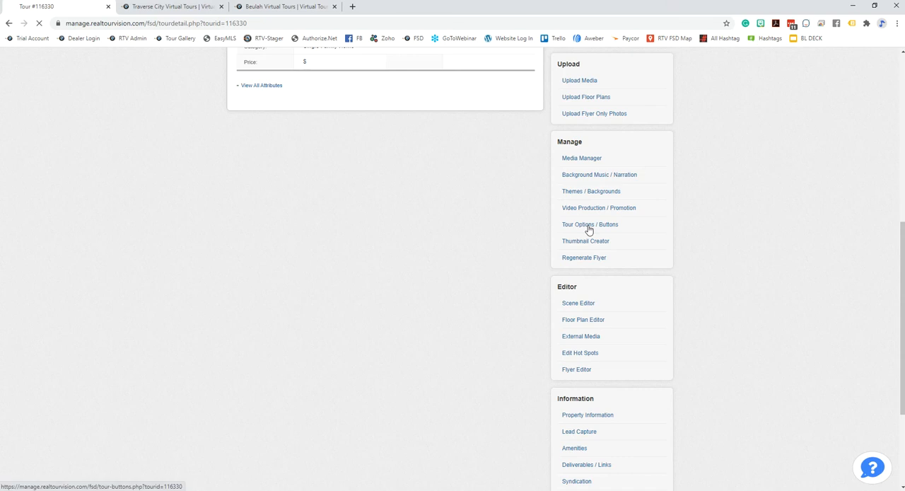
left_click(589, 225)
scroll(600, 237, "down", 10)
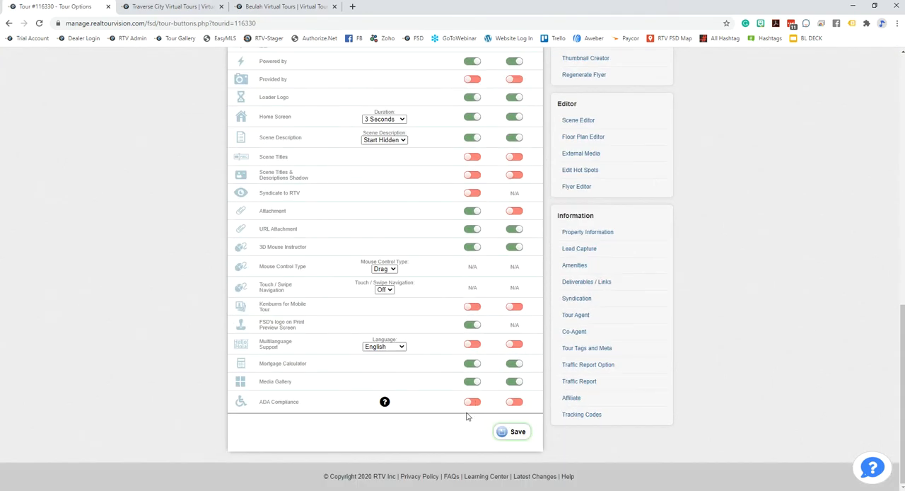
Try both ADA Compliance toggles, read the option's help note, and switch both toggles back off
left_click(473, 401)
left_click(514, 402)
mouse_move(384, 405)
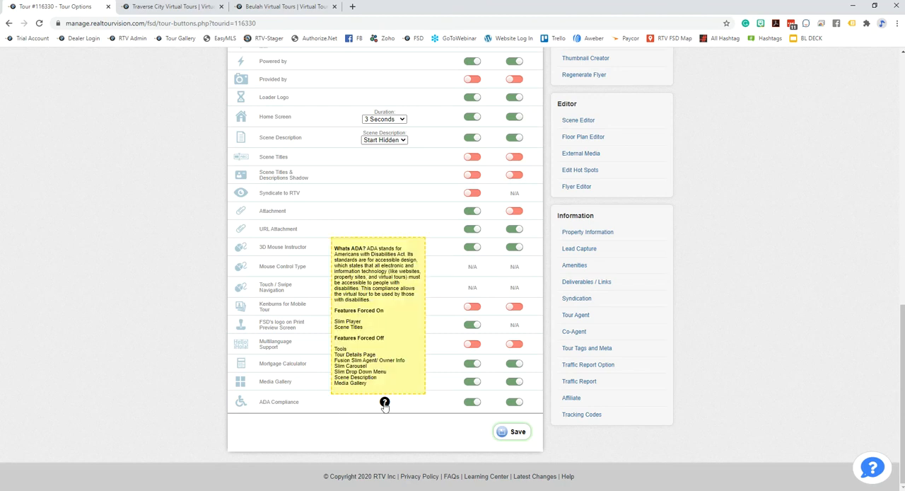
left_click(473, 402)
left_click(514, 401)
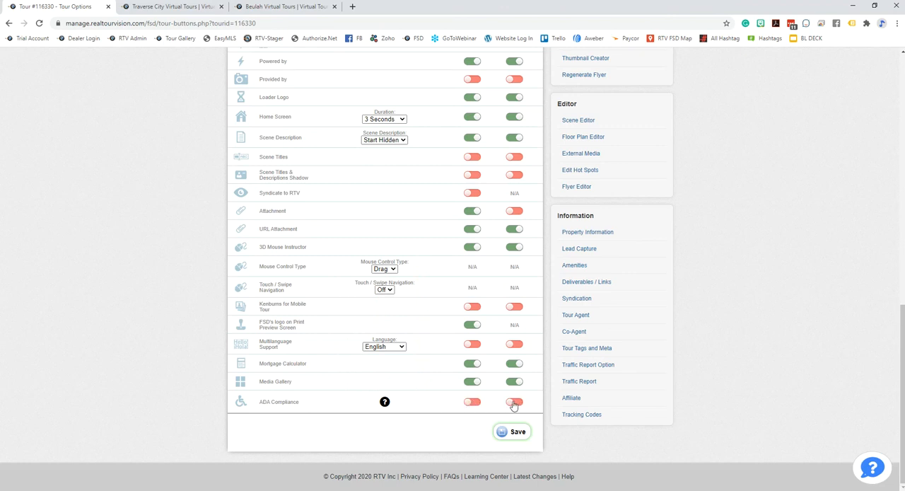
left_click_drag(320, 403, 262, 403)
left_click(320, 405)
Open the account-level FusionSite settings and view the Branded page settings
left_click(472, 104)
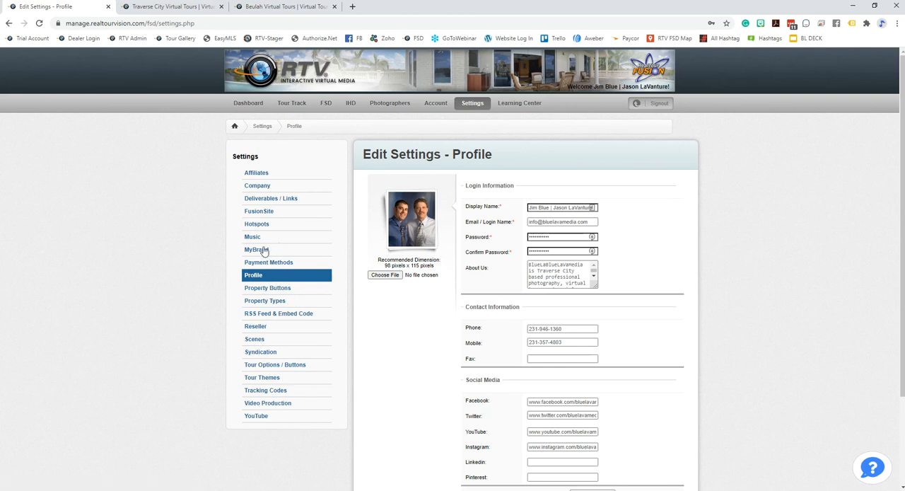
left_click(256, 211)
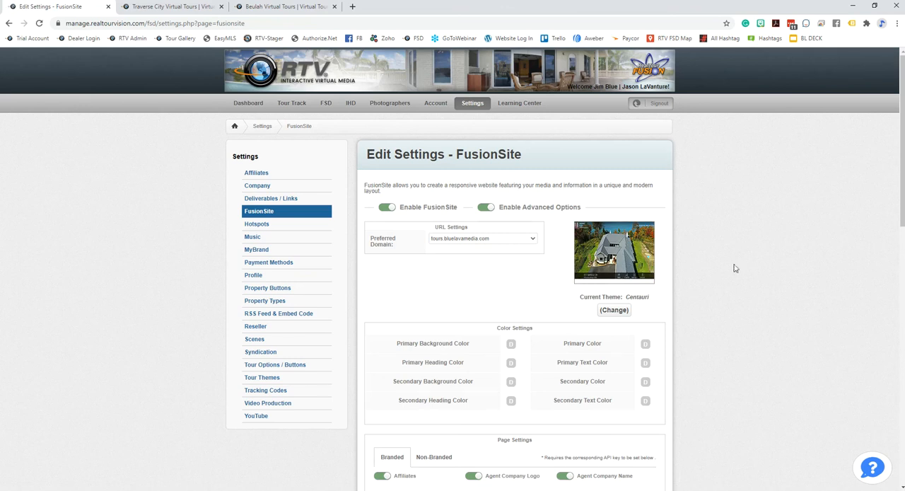
scroll(733, 268, "down", 2)
scroll(731, 278, "down", 5)
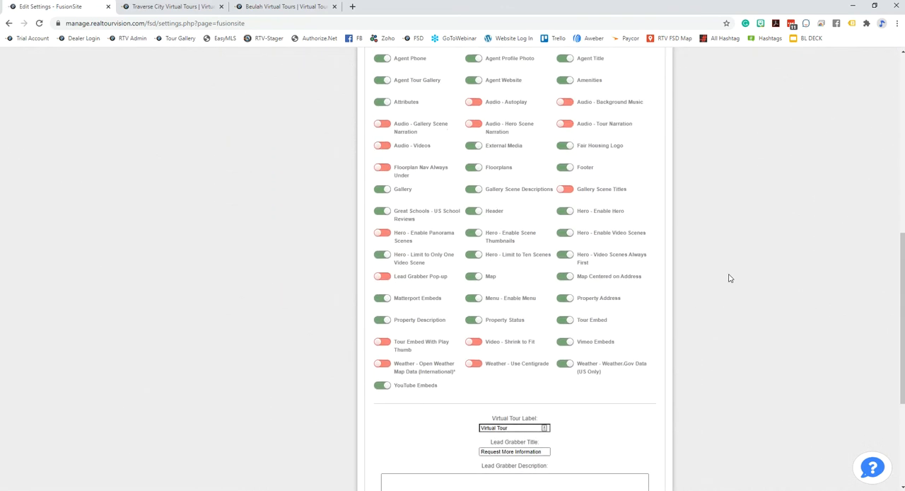
scroll(729, 276, "up", 3)
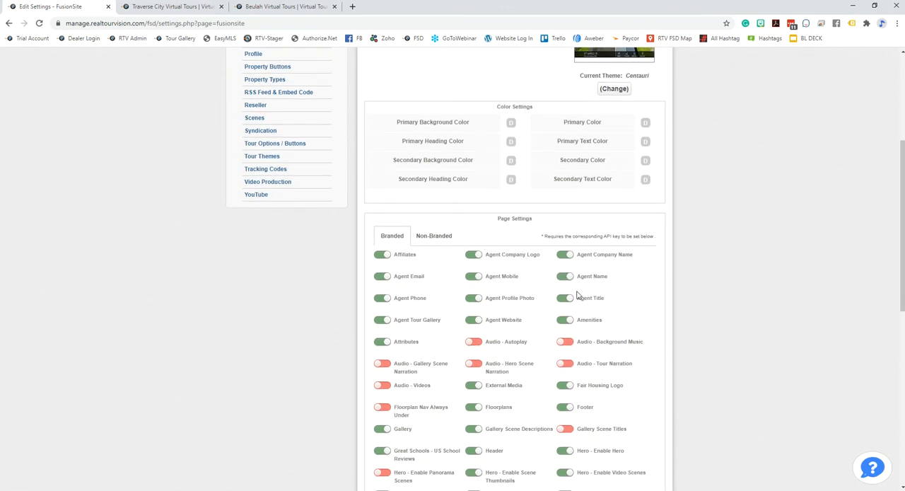
Compare the Non-Branded page settings with the Branded ones, ending on Branded
left_click(435, 236)
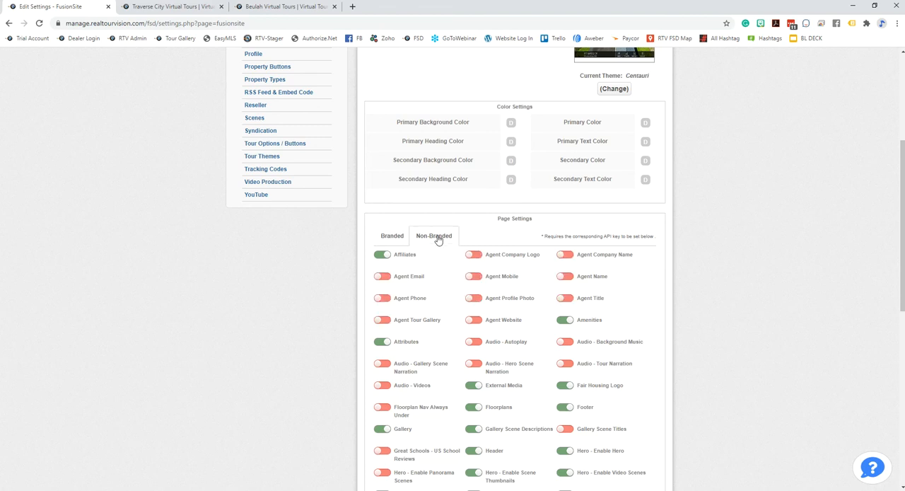
left_click(394, 240)
left_click(433, 242)
left_click(389, 245)
Review the remaining Branded toggles, the Virtual Tour Label, the Lead Grabber fields and the API Keys section
scroll(724, 370, "down", 6)
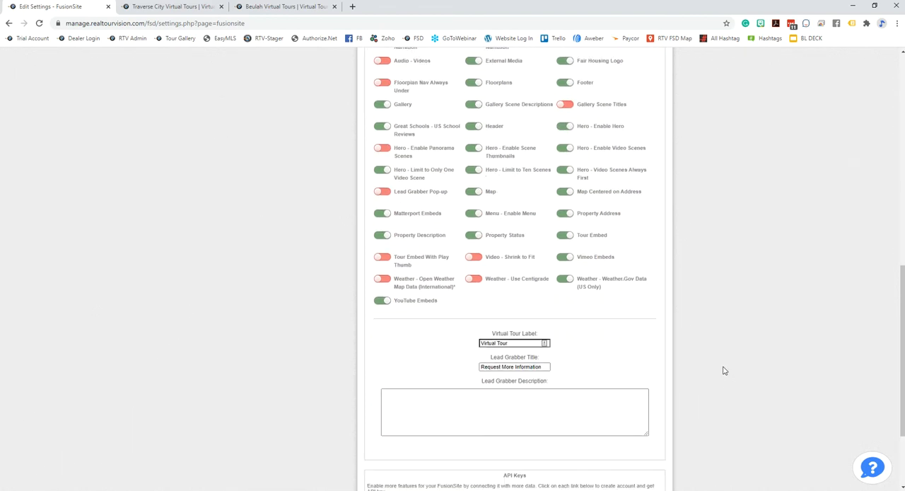
scroll(684, 340, "up", 5)
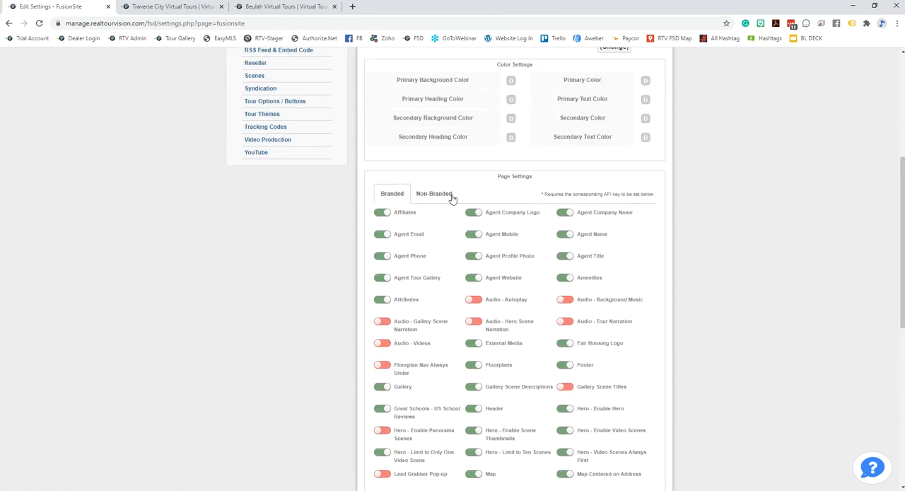
scroll(677, 301, "down", 6)
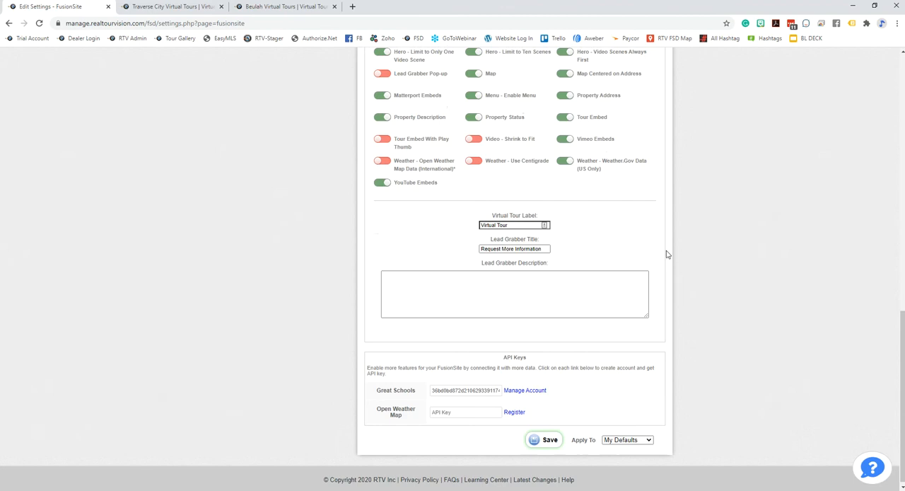
Switch to the open Traverse City Virtual Tours gallery page and show its header banner
scroll(667, 253, "up", 15)
left_click(169, 7)
scroll(576, 324, "up", 2)
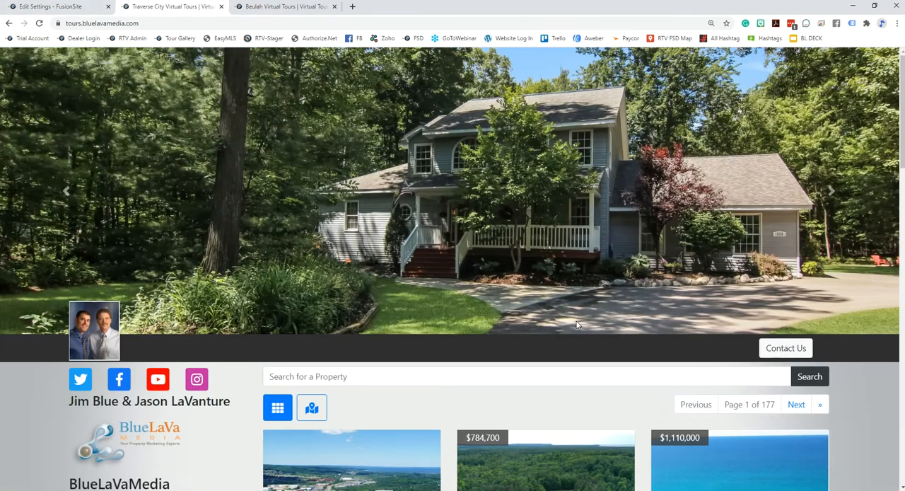